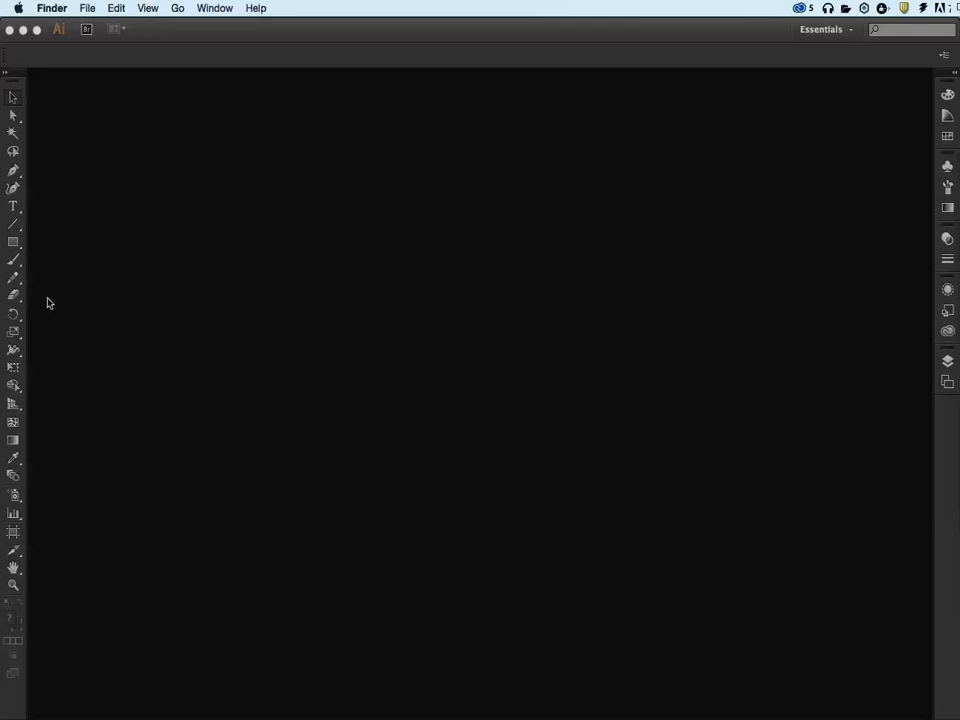
Create a Letter-size Illustrator document in landscape orientation, with inches, CMYK color, High (300 ppi) raster effects and Default preview mode
left_click(140, 63)
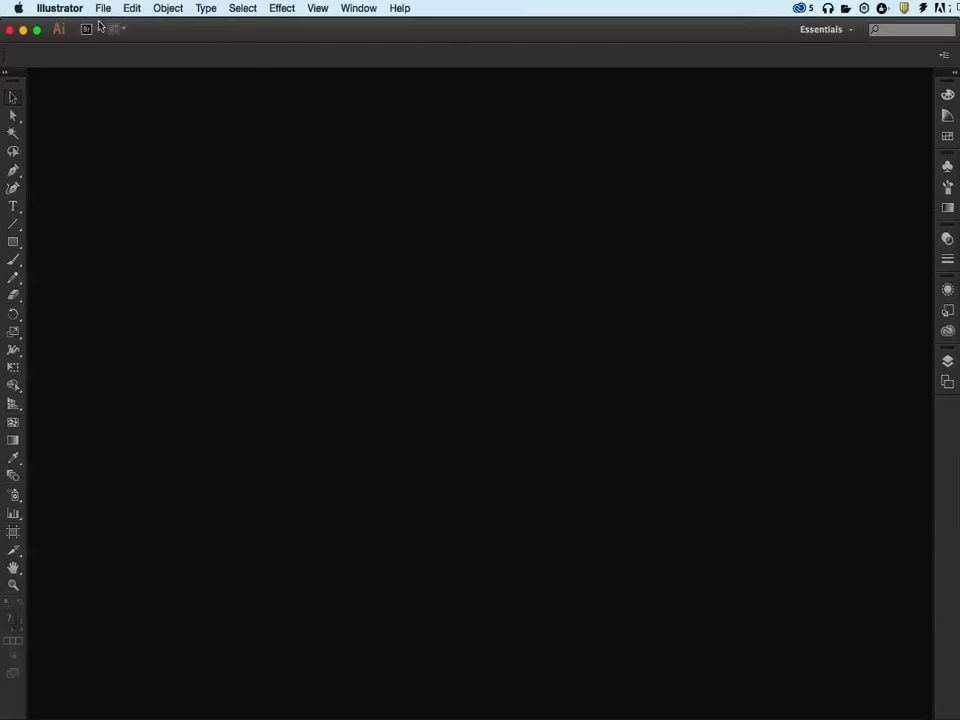
left_click(103, 8)
left_click(117, 27)
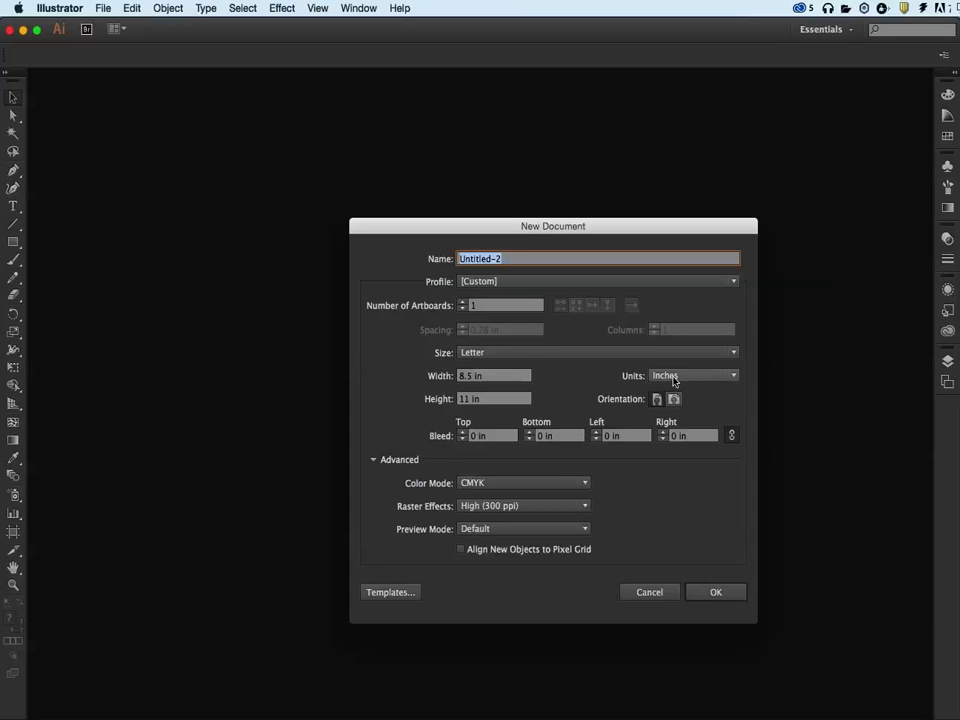
left_click(675, 403)
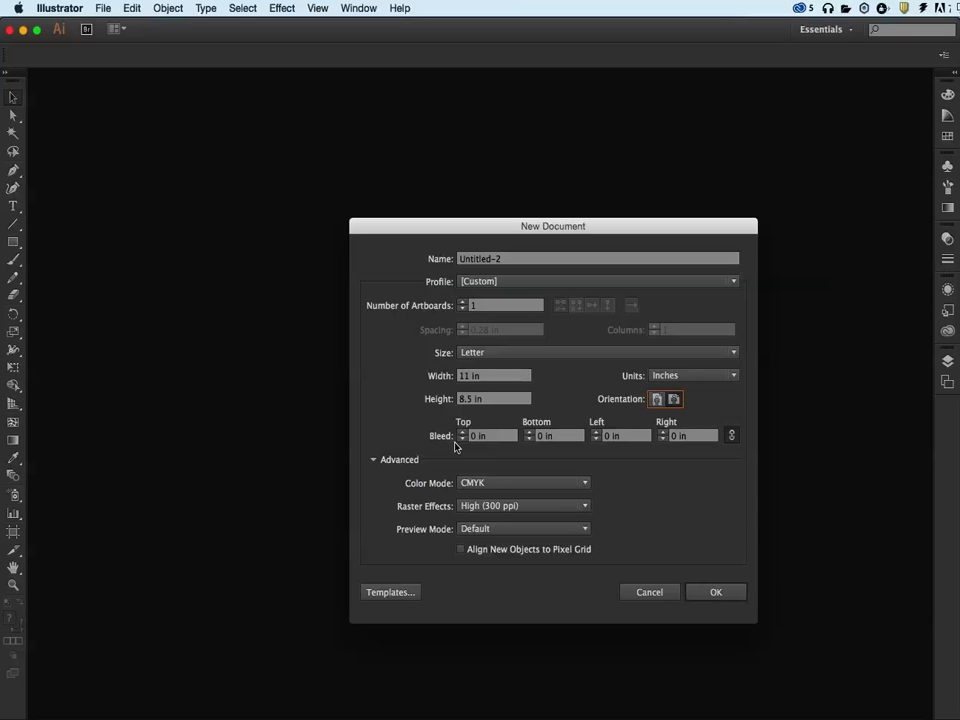
left_click(550, 483)
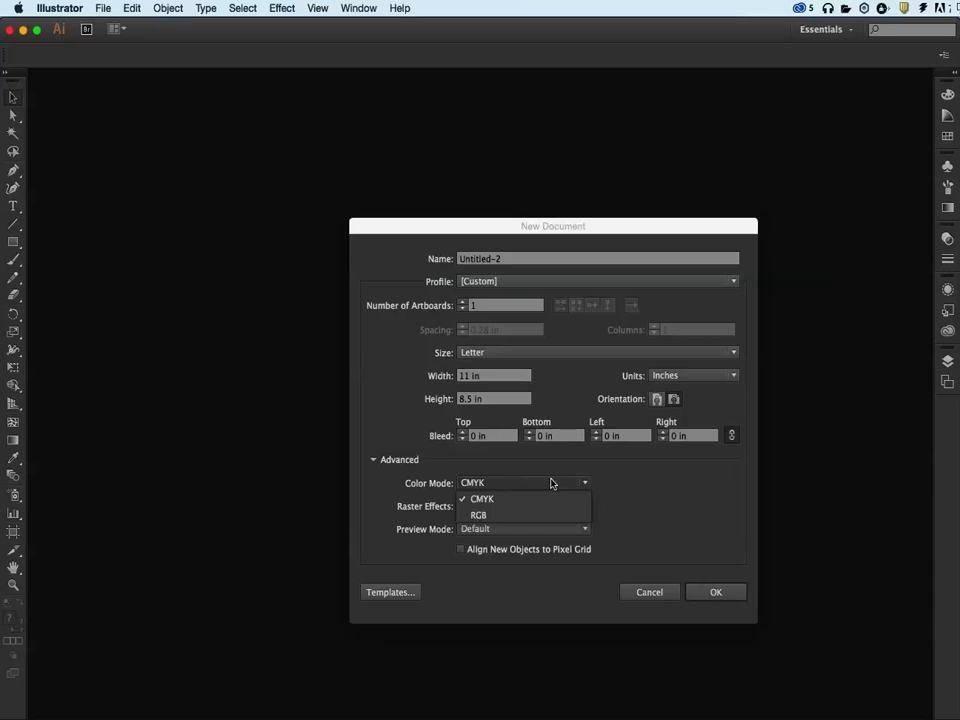
left_click(550, 483)
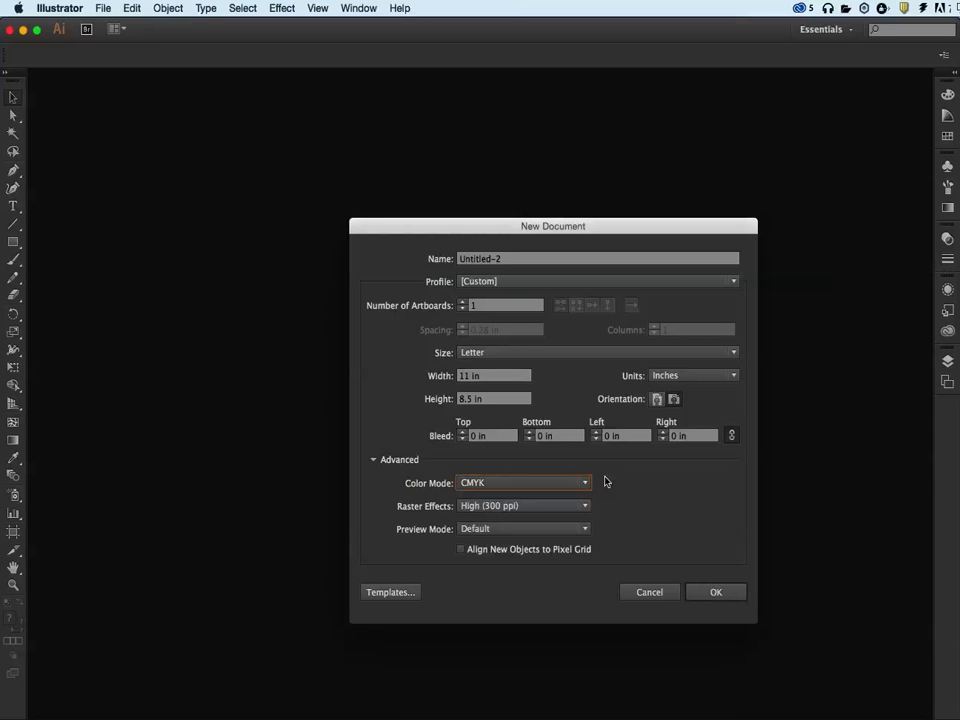
left_click(557, 511)
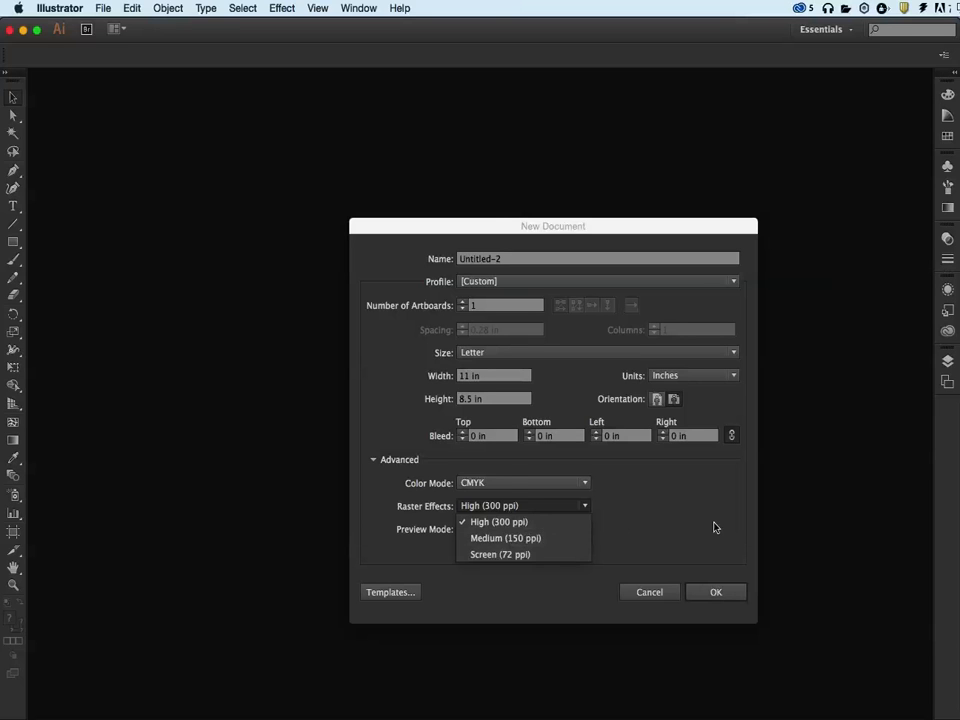
left_click(700, 527)
left_click(540, 530)
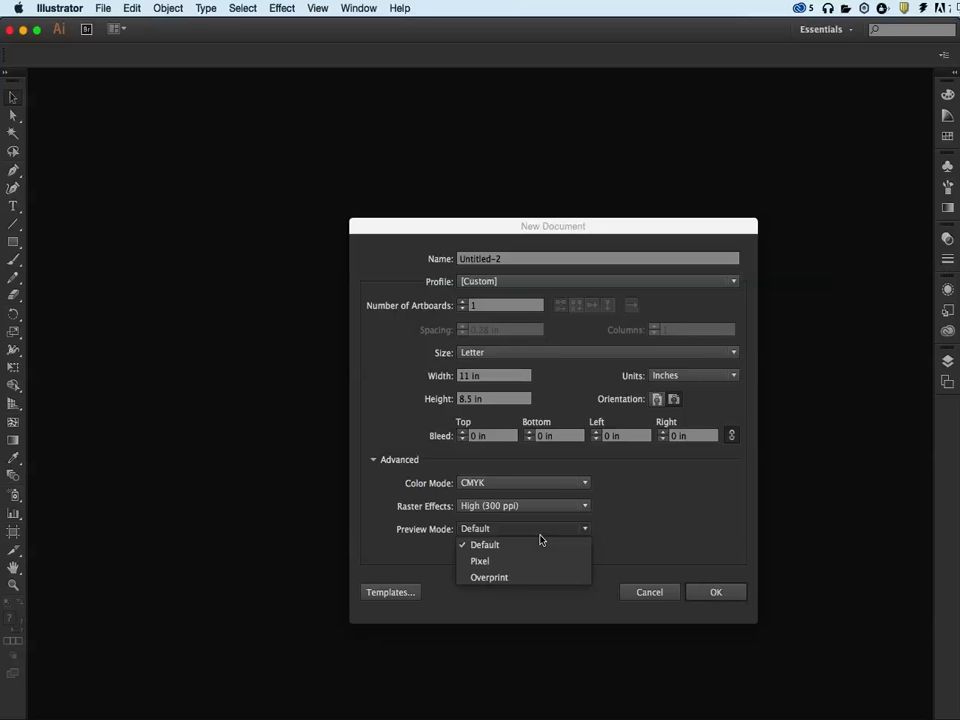
left_click(633, 535)
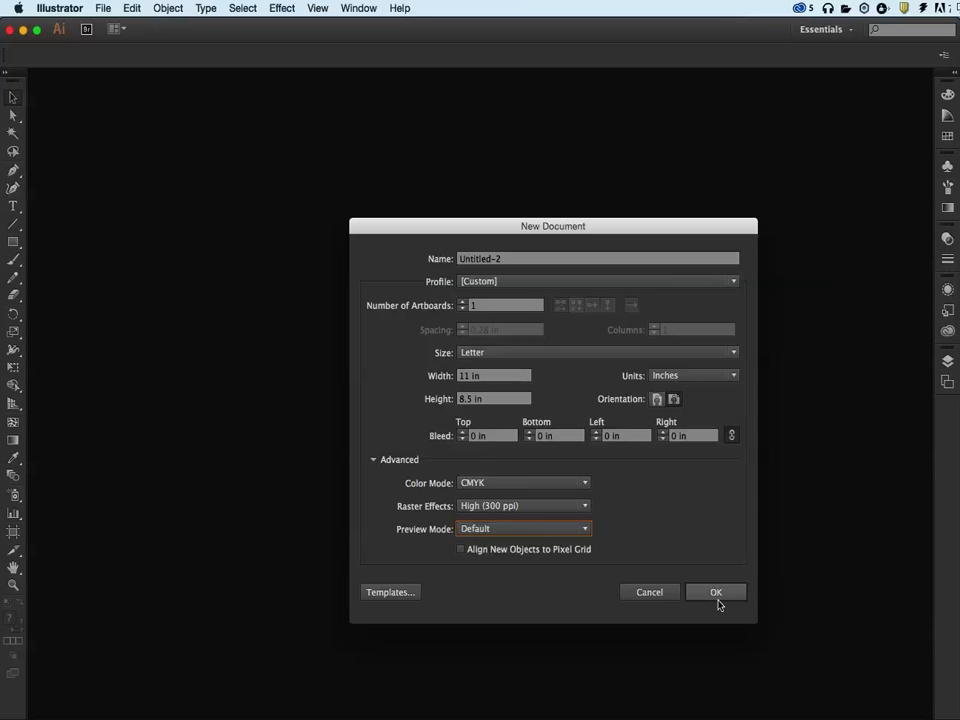
left_click(716, 593)
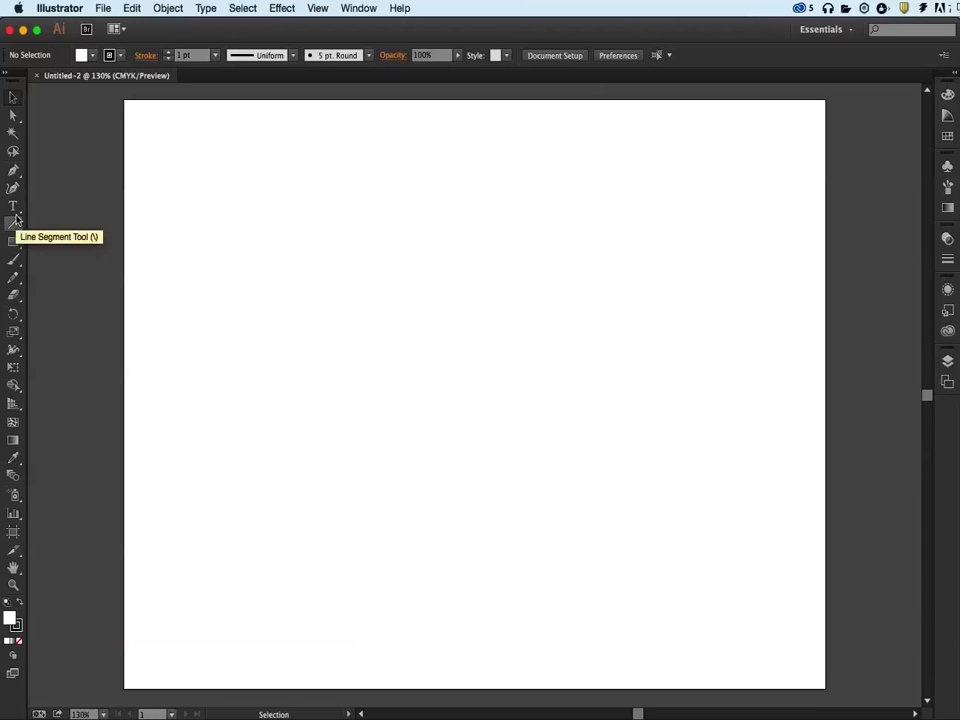
Review the available shape tools and the User Interface preferences, and cancel the preferences dialog
left_click(14, 244)
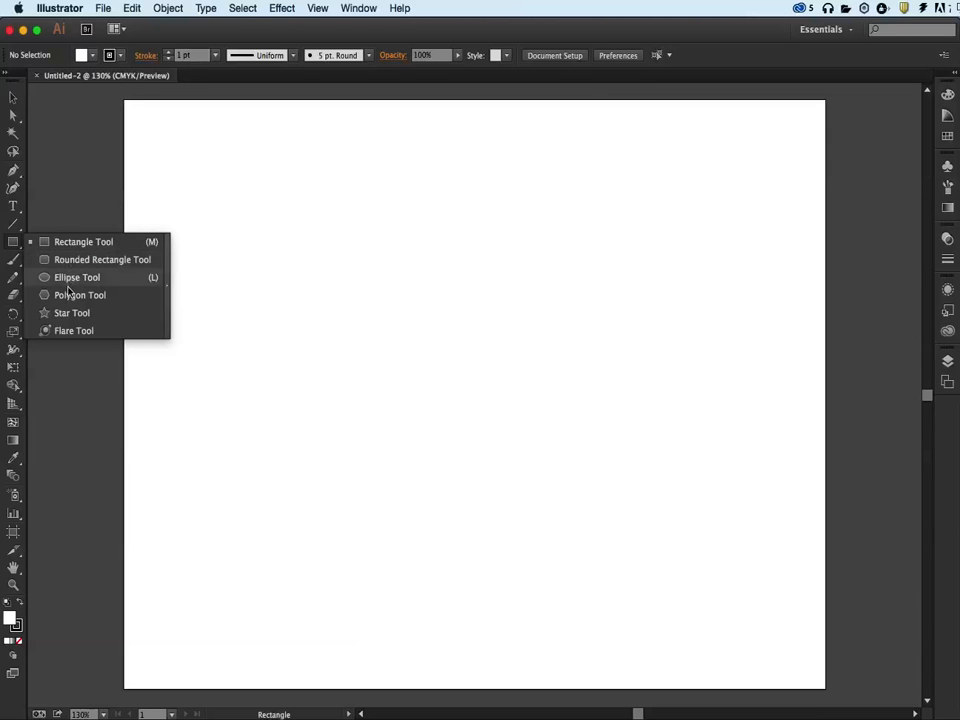
left_click(12, 248)
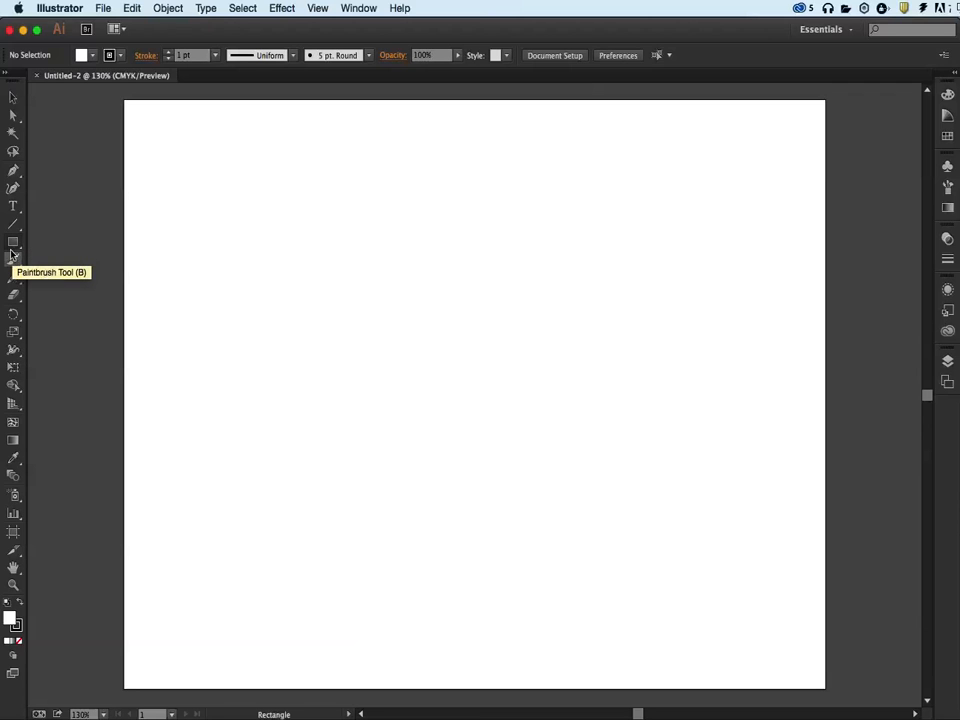
left_click(75, 8)
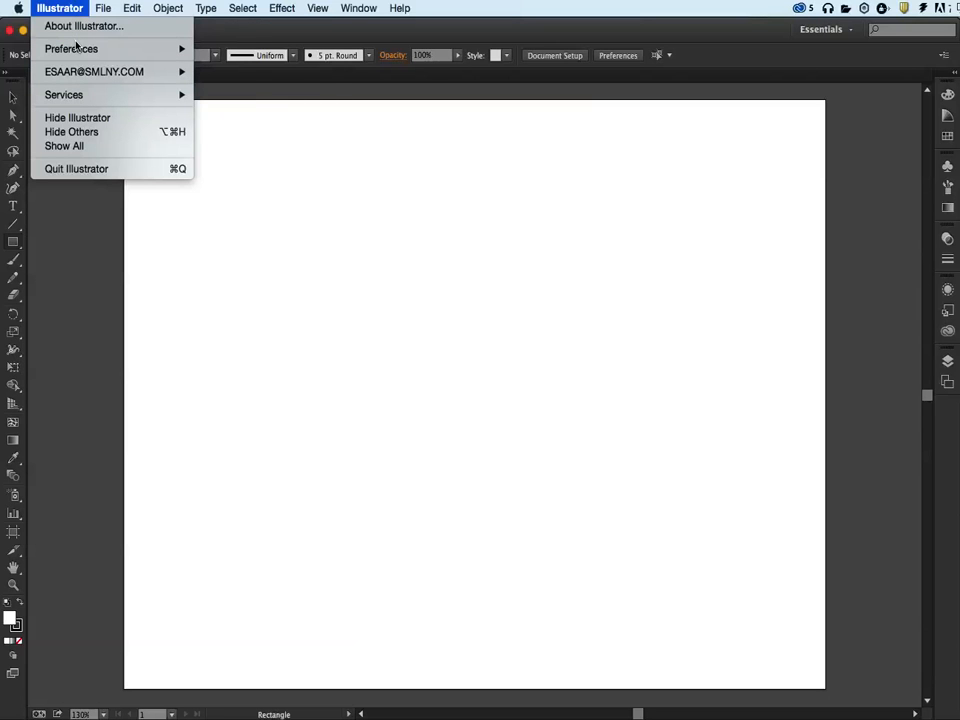
mouse_move(103, 9)
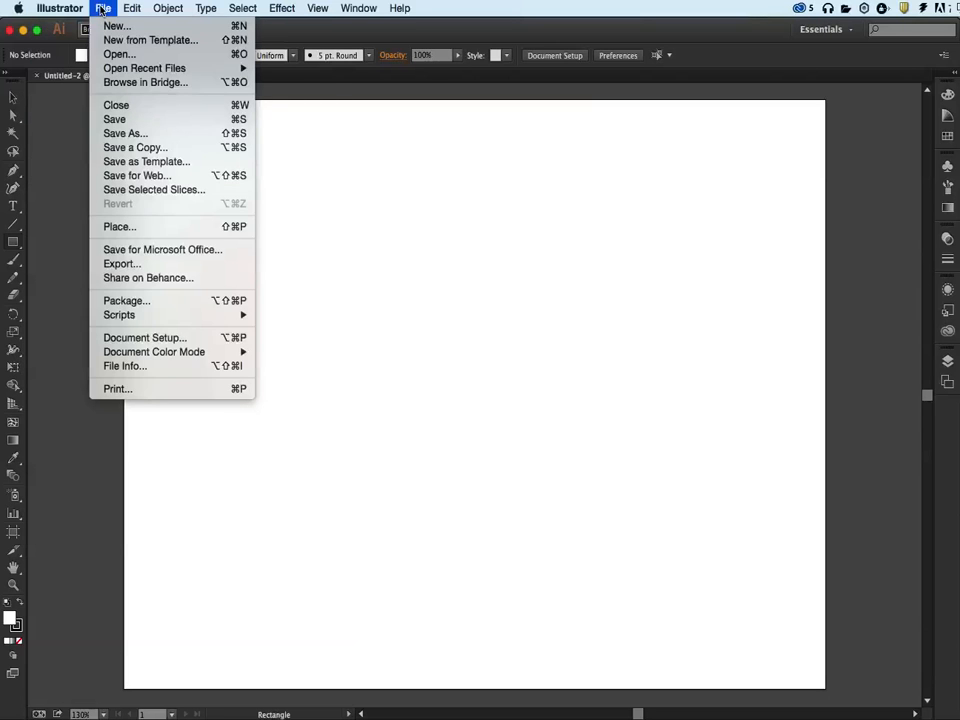
mouse_move(86, 56)
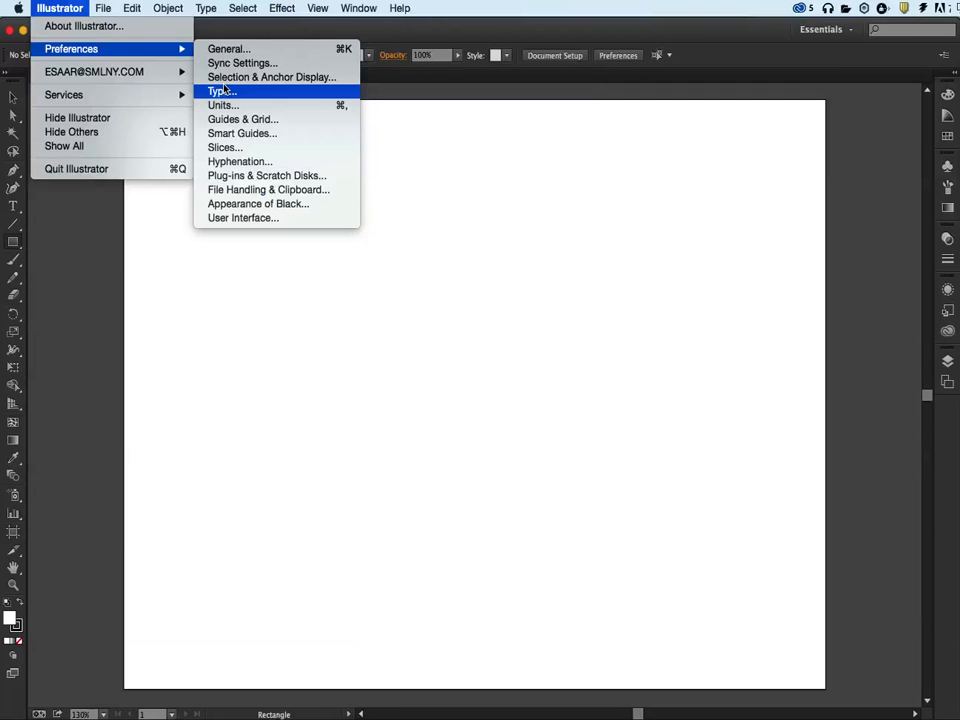
left_click(227, 219)
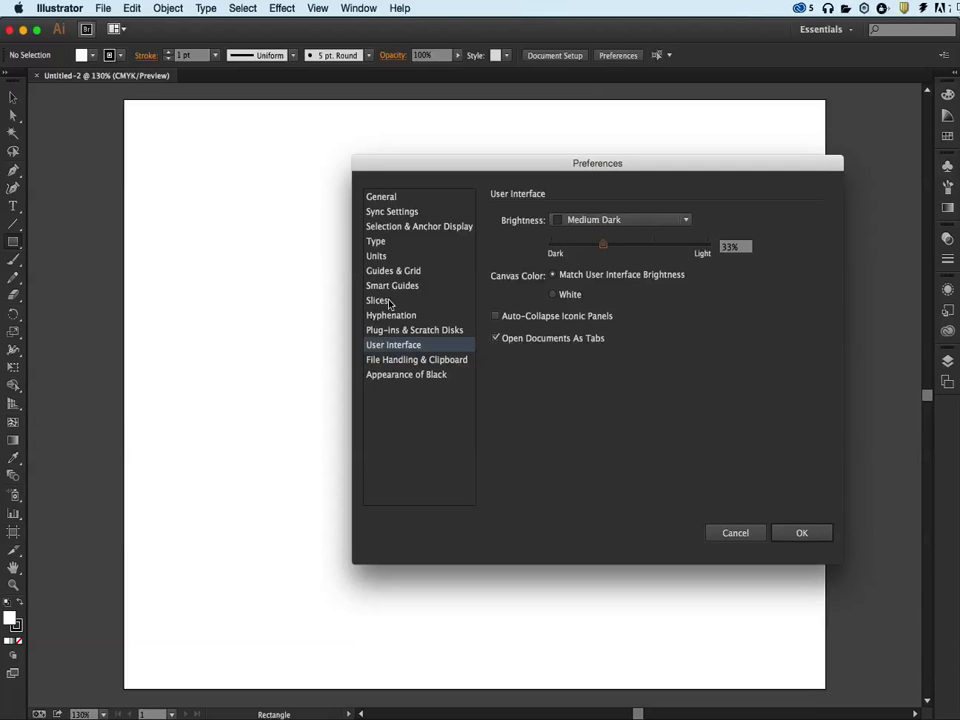
left_click(754, 534)
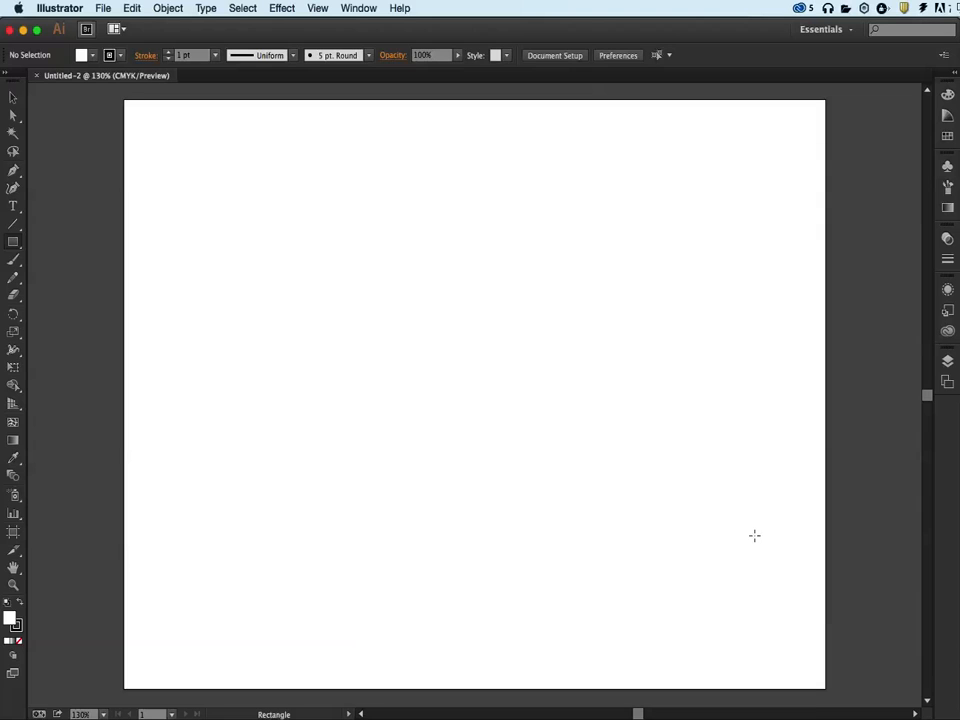
Draw a nearly square rectangle in the upper-left part of the artboard with the Rectangle tool
left_click(19, 244)
left_click(949, 136)
mouse_move(329, 191)
left_mouse_down()
mouse_move(426, 251)
mouse_move(626, 437)
mouse_move(630, 386)
mouse_move(521, 412)
mouse_move(574, 343)
mouse_move(602, 411)
left_mouse_up()
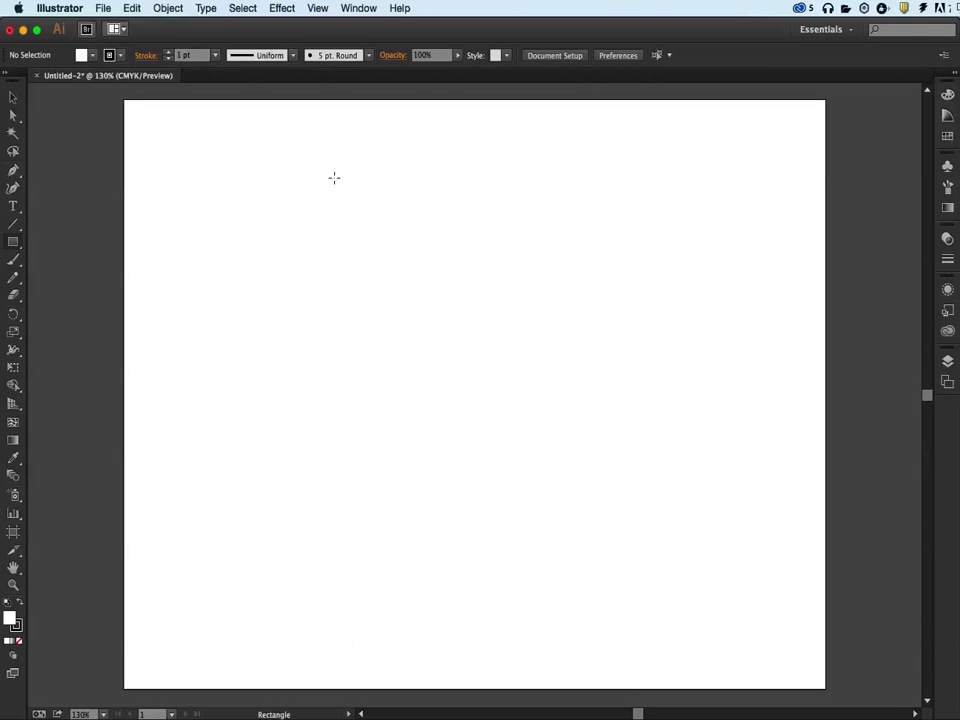
left_click_drag(290, 175, 483, 318)
key("shift")
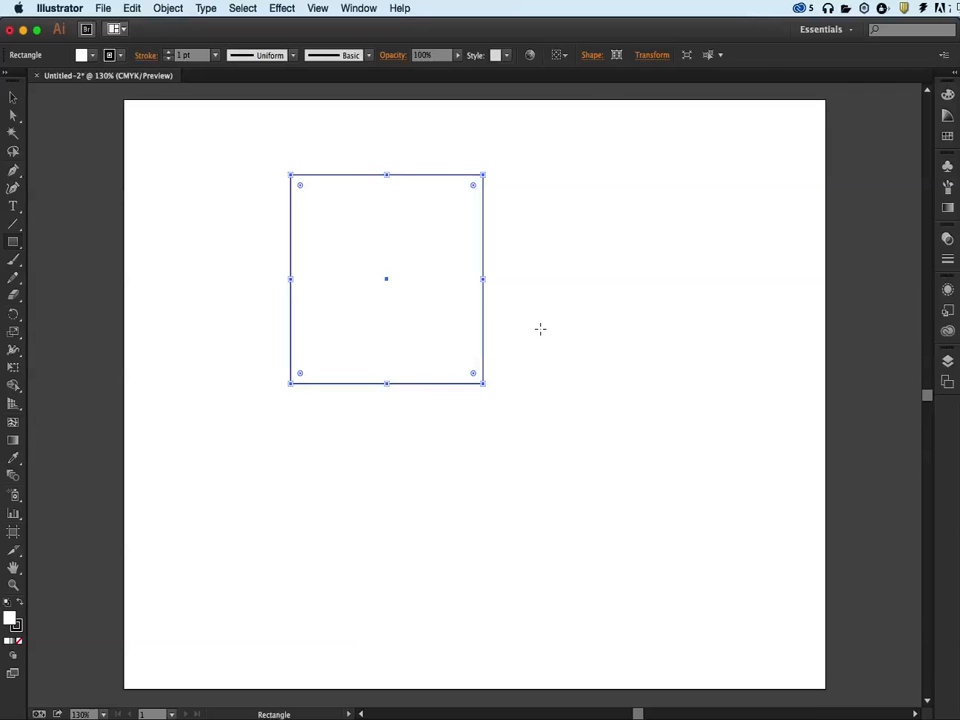
Move and resize the rectangle freely so it ends wider than tall near the artboard's upper-left corner
left_click(13, 98)
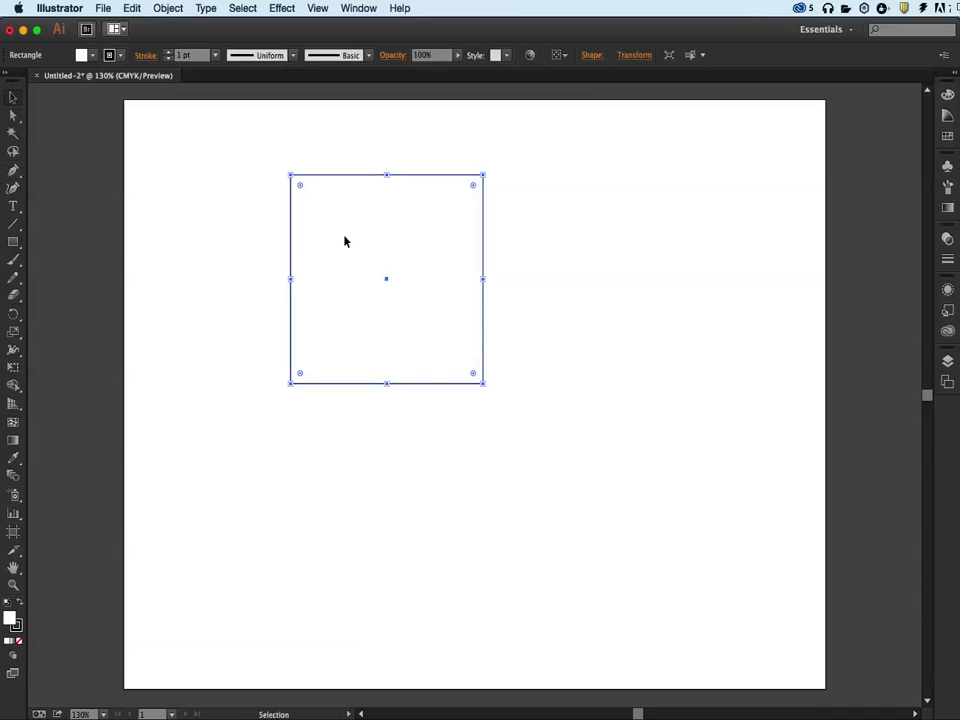
left_click_drag(431, 270, 260, 244)
left_click_drag(317, 235, 371, 274)
left_click_drag(369, 379, 398, 398)
left_click_drag(288, 399, 288, 340)
left_click_drag(405, 346, 251, 316)
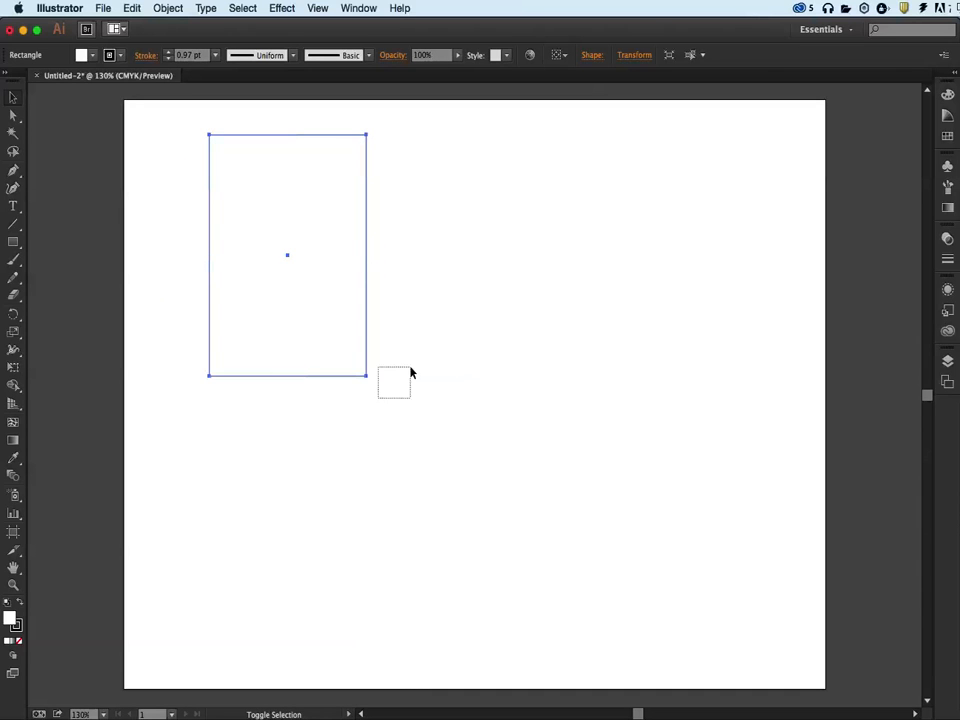
left_click_drag(369, 383, 420, 181)
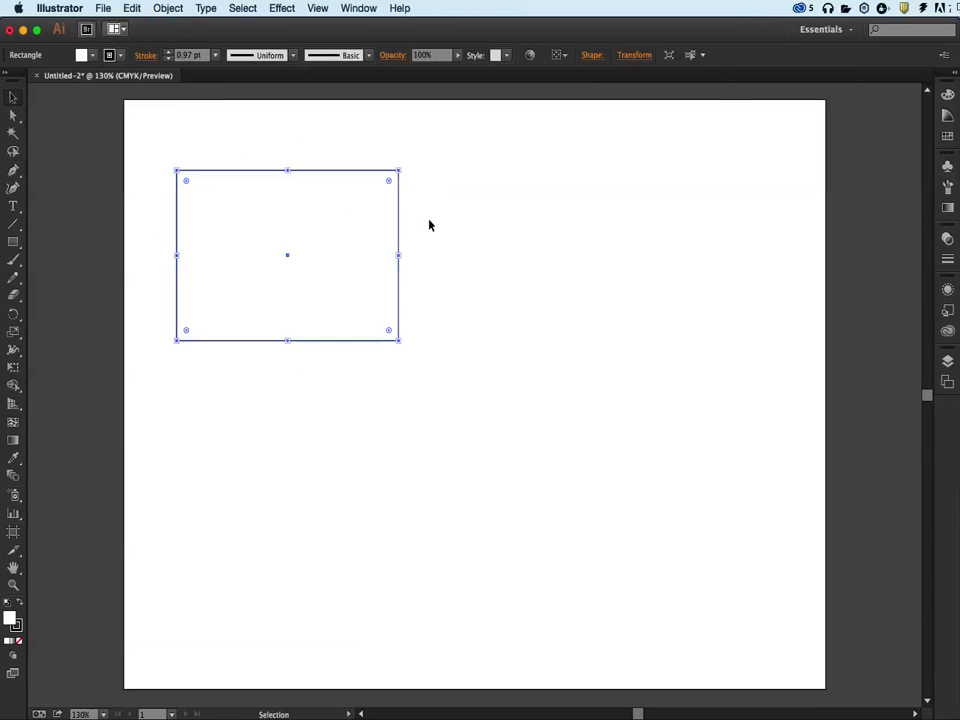
left_click_drag(370, 233, 378, 181)
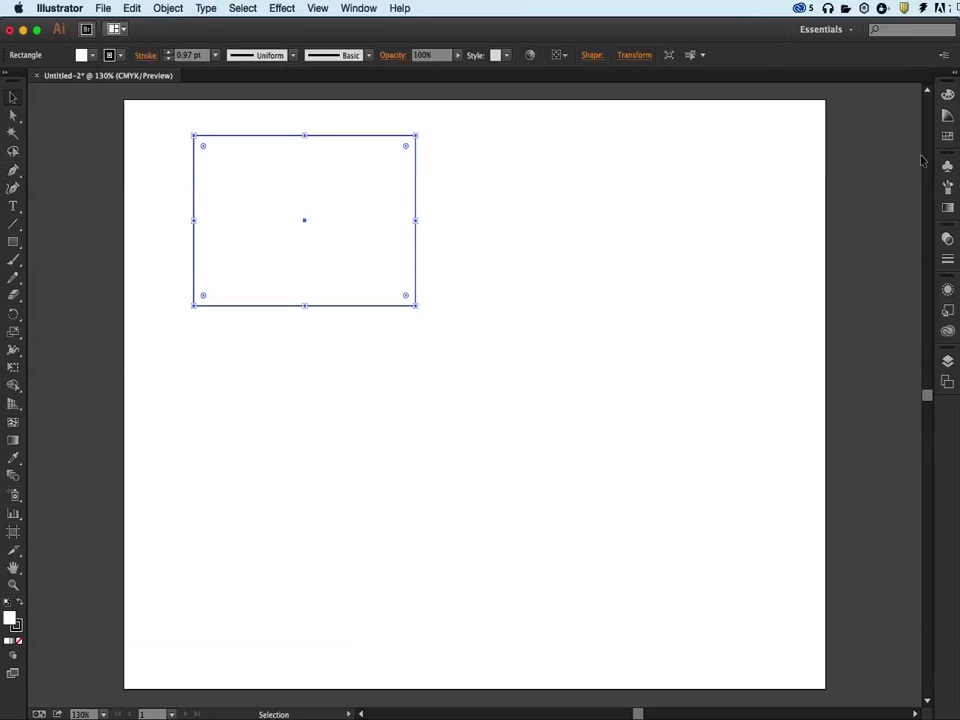
Show the Swatches and fill the rectangle in turn with red, dark blue, light brown and yellow
left_click(947, 136)
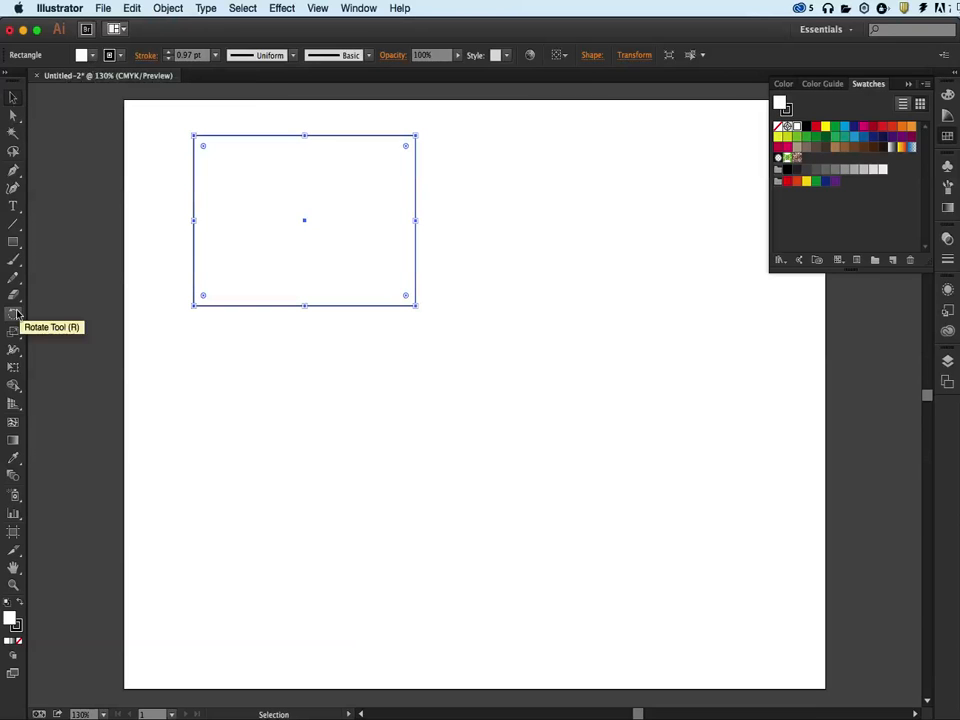
left_click(84, 55)
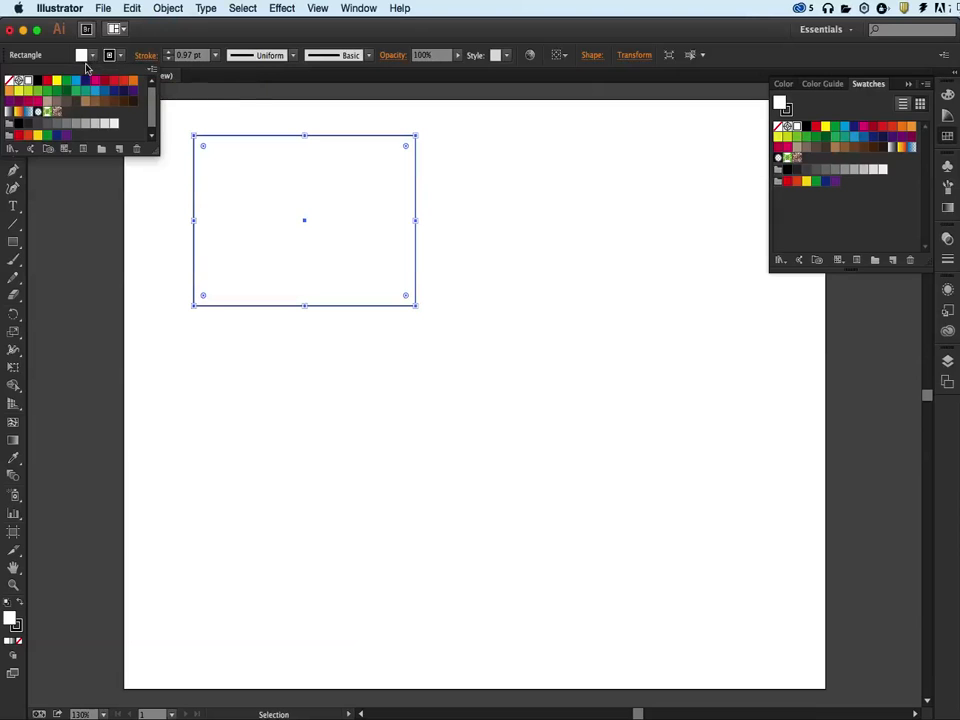
left_click(47, 81)
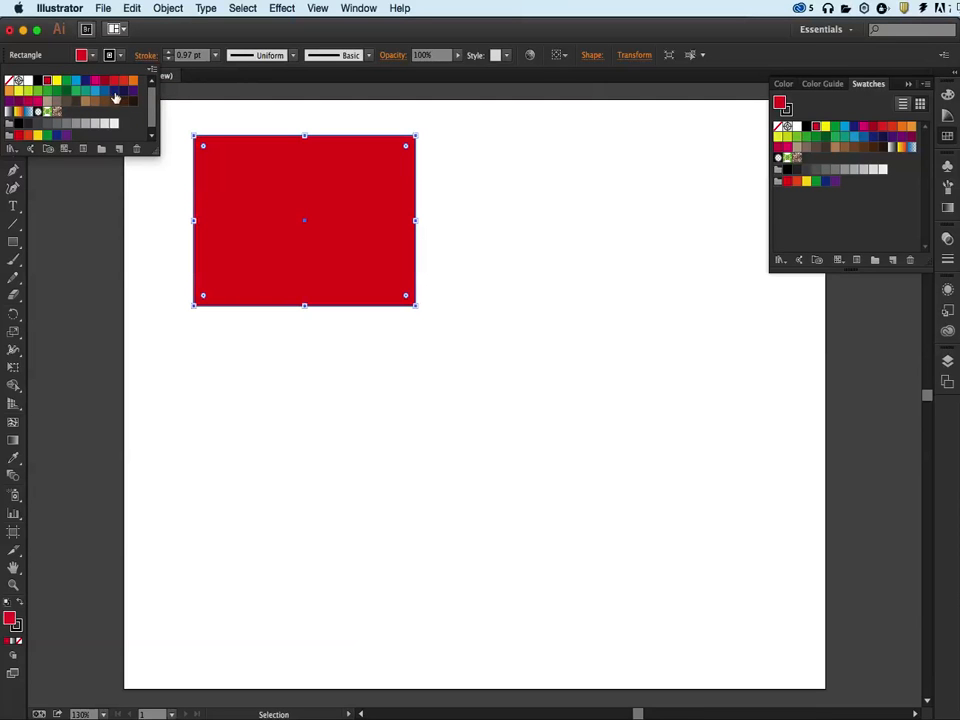
left_click(114, 91)
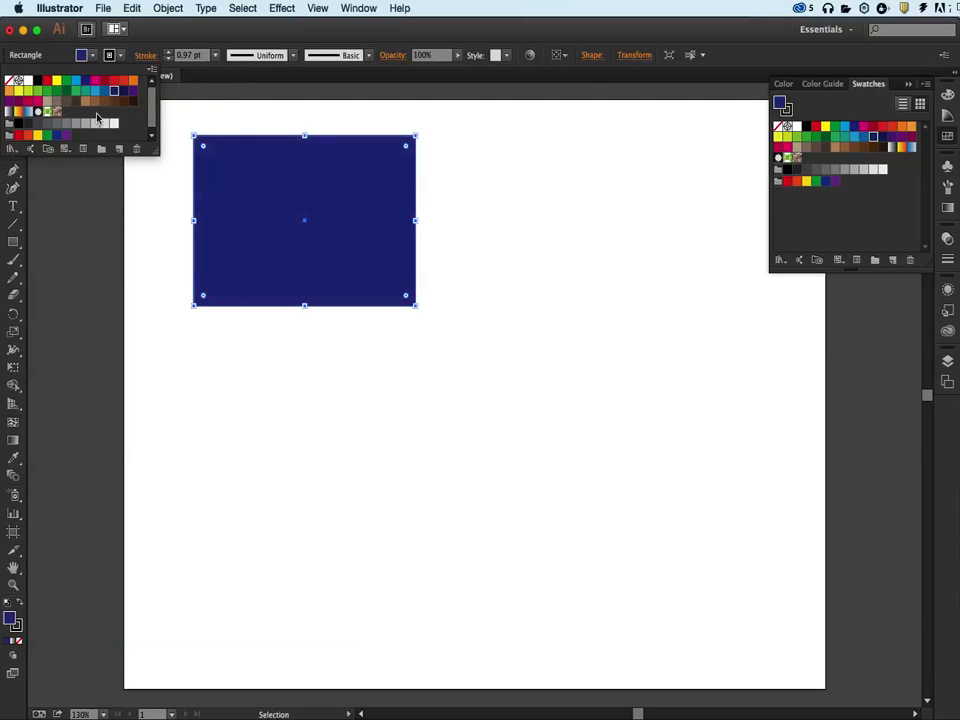
left_click(86, 103)
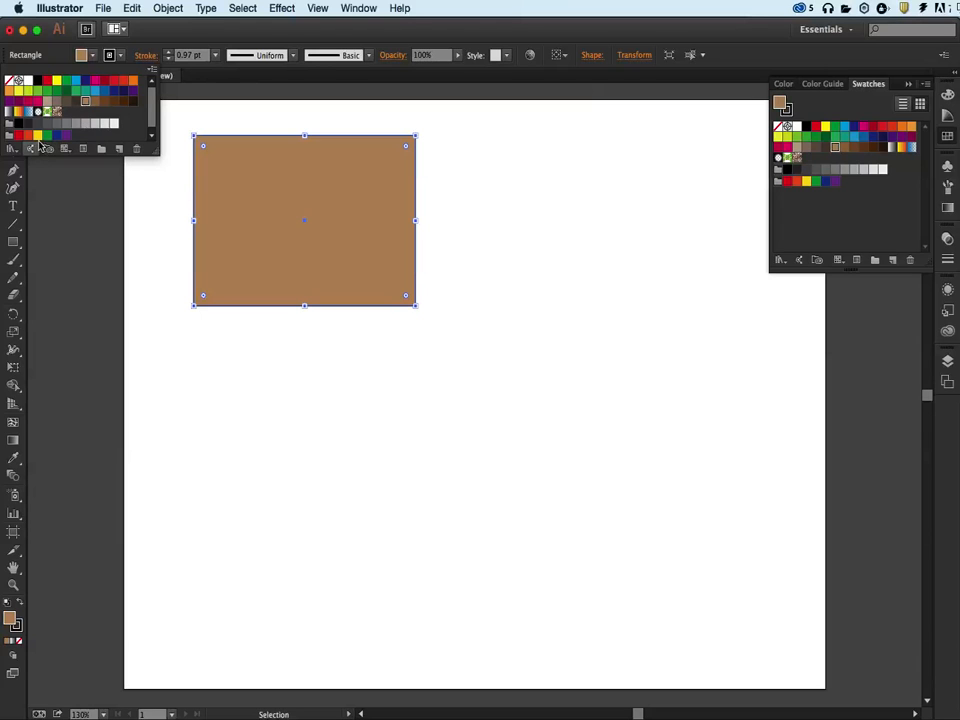
left_click(37, 135)
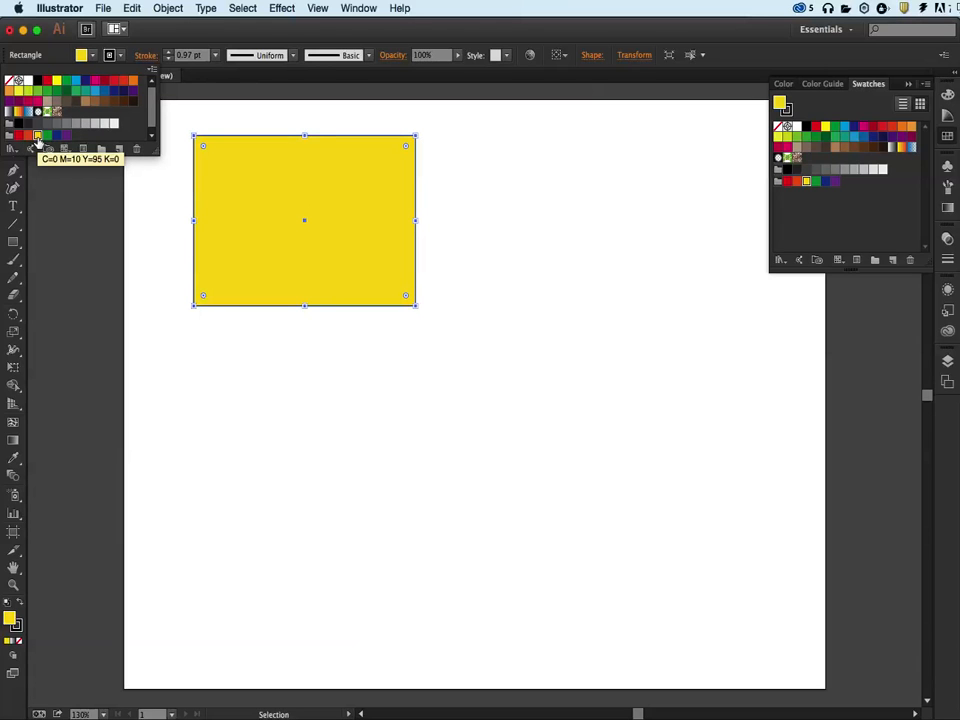
Try several more fill swatches on the rectangle, including dark brown, and settle on red
left_click(810, 130)
left_click(815, 127)
left_click(853, 127)
left_click(850, 139)
left_click(866, 146)
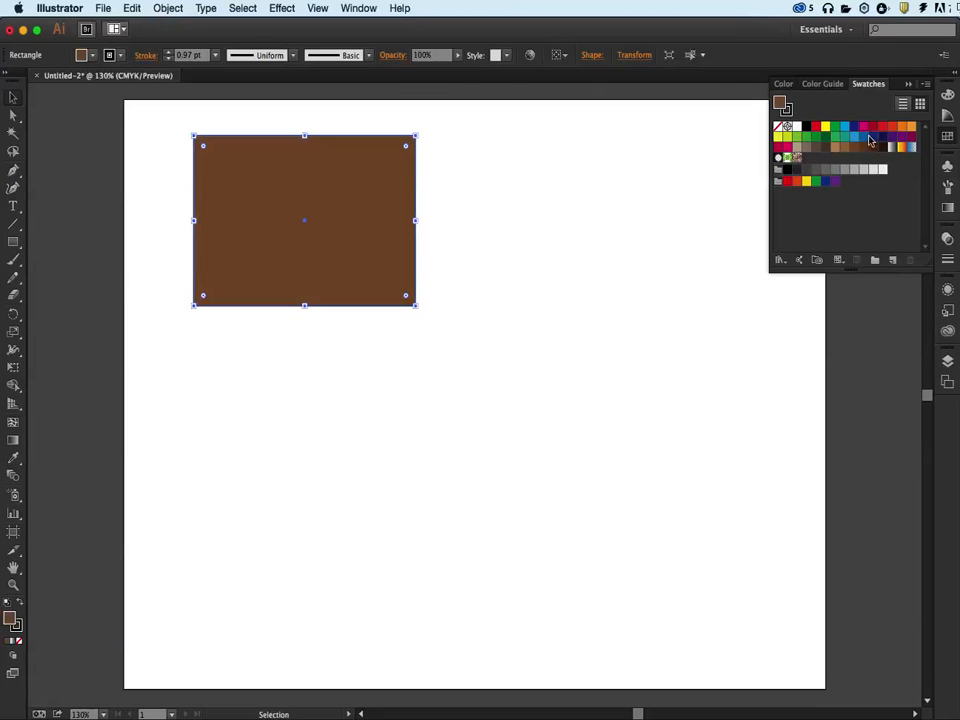
left_click(874, 136)
left_click(883, 127)
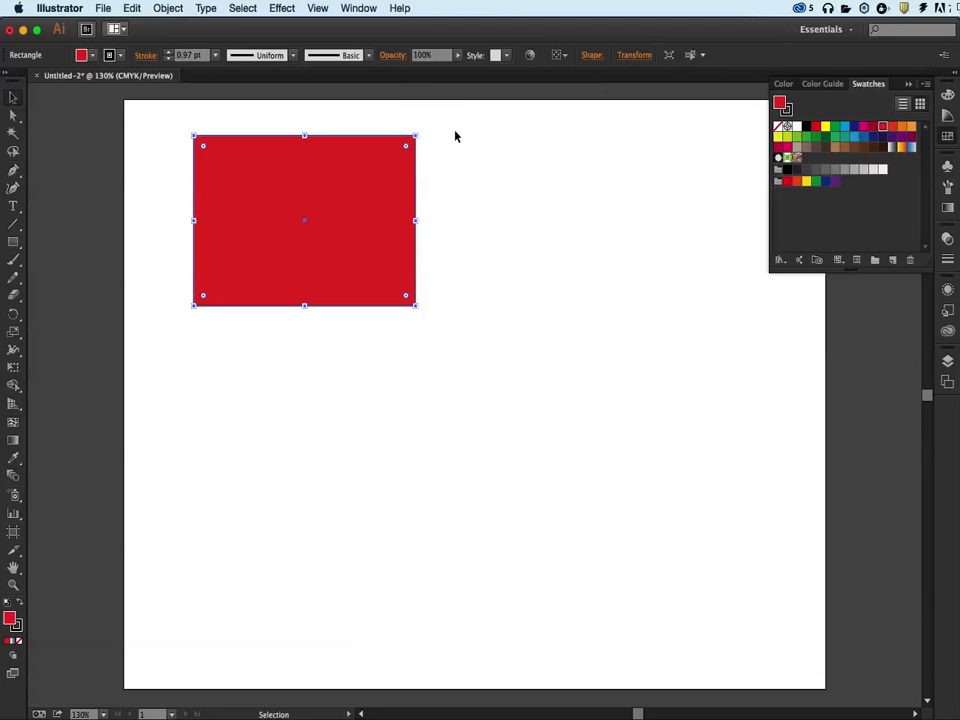
Try several stroke swatches on the rectangle, settle on green, and set the stroke weight to 10 pt
left_click(788, 112)
left_click(835, 181)
left_click(816, 148)
left_click(883, 127)
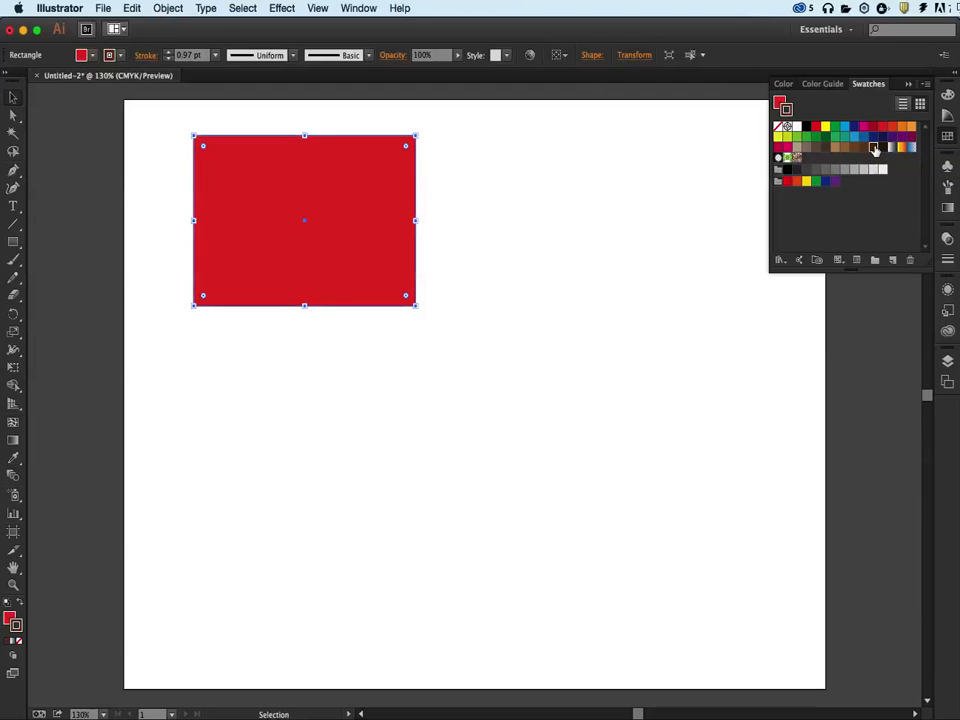
left_click(815, 138)
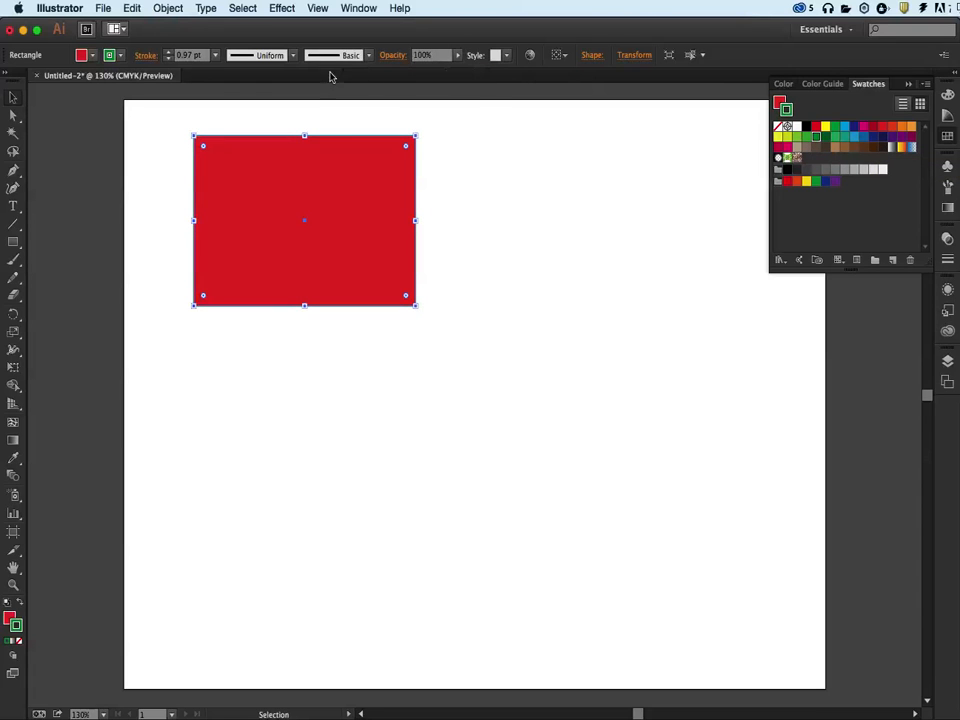
left_click(215, 55)
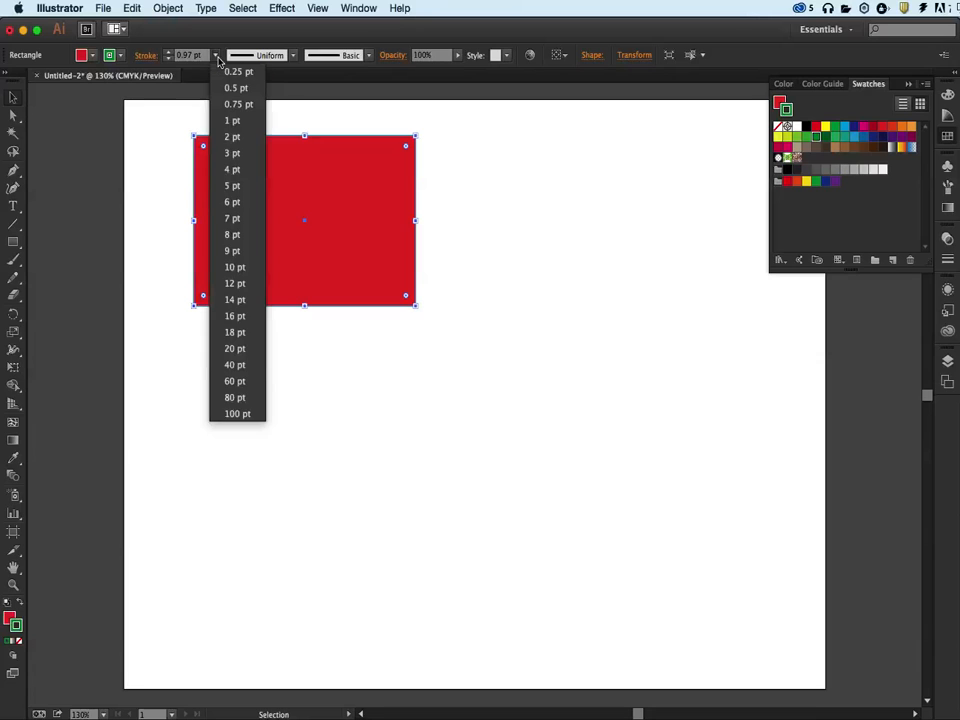
left_click(231, 269)
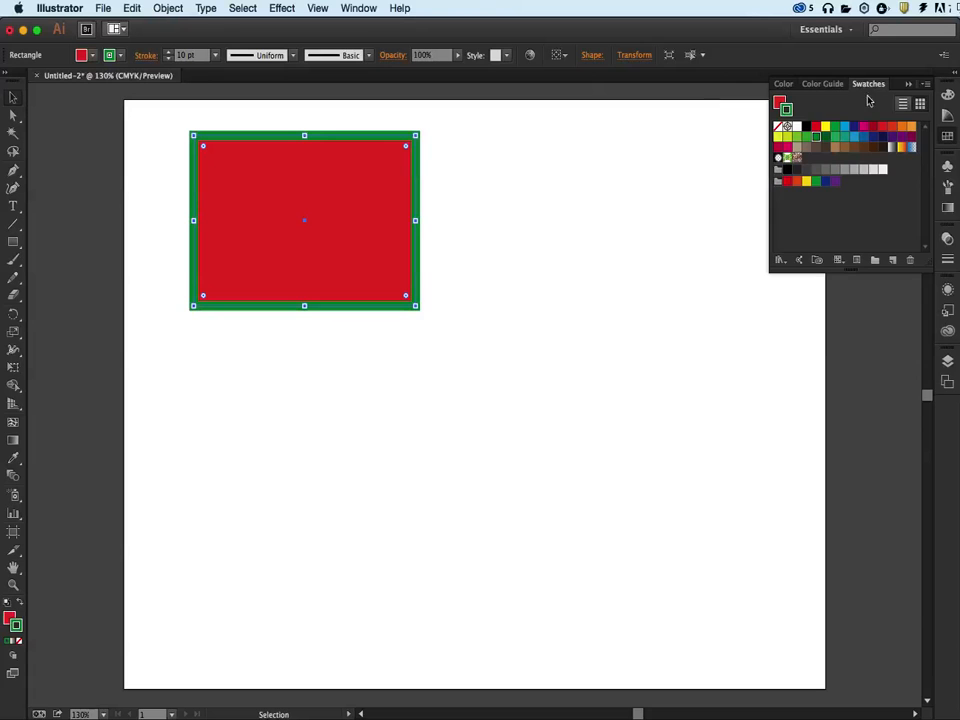
Move the rectangle sideways to the upper middle of the artboard and look at the available fill swatches
left_click(946, 135)
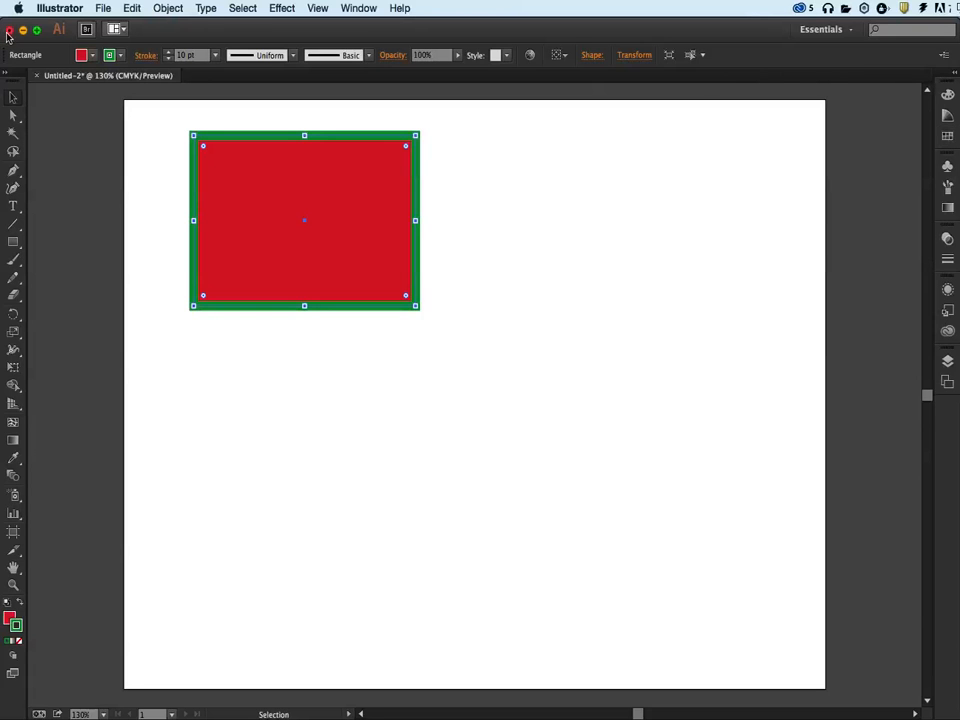
left_click_drag(405, 150, 565, 214)
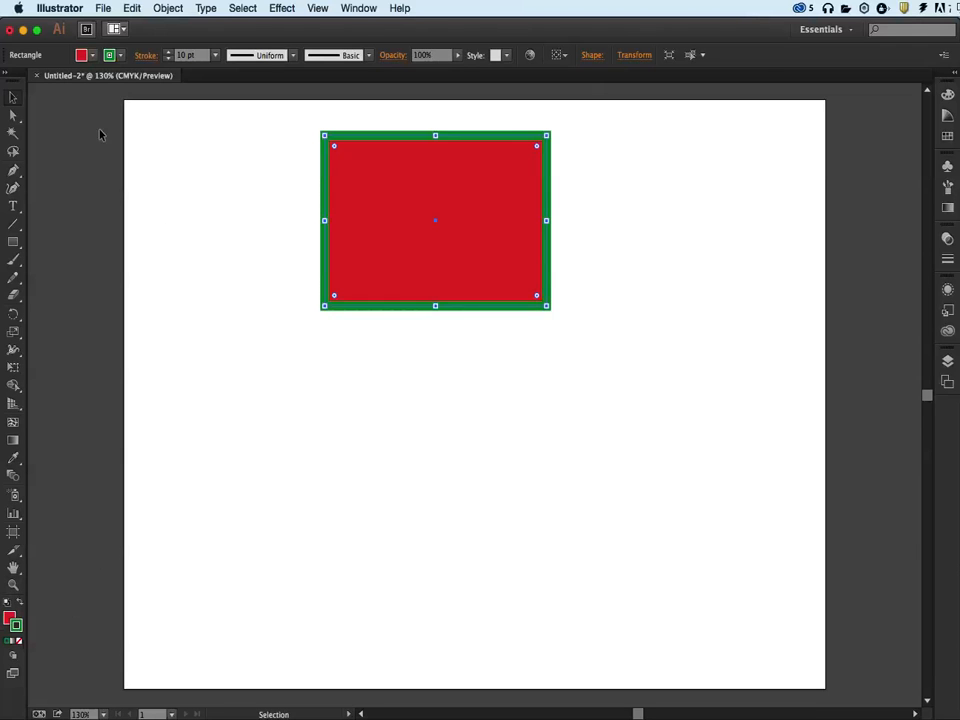
left_click(91, 56)
left_click(92, 57)
left_click(947, 137)
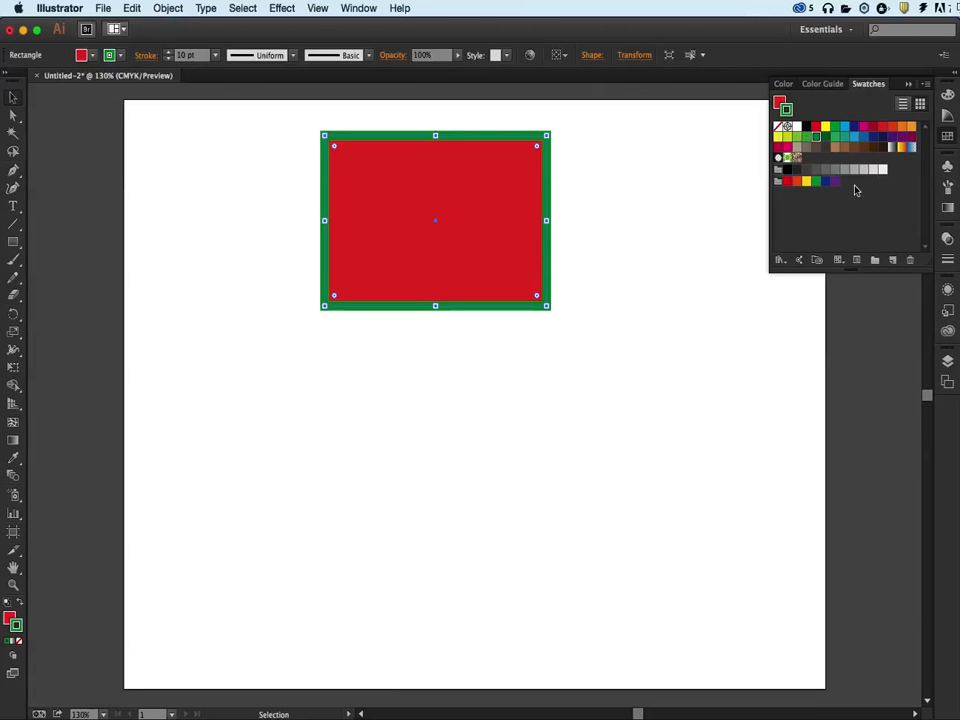
left_click(940, 136)
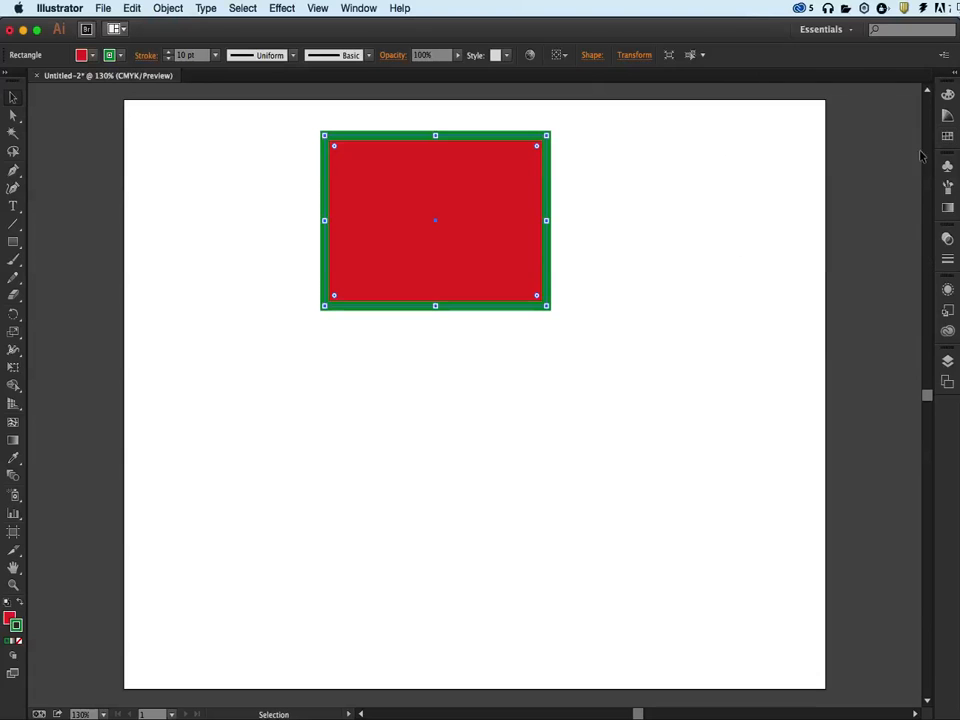
Recolor the rectangle's fill by sampling magenta from the color spectrum and adjusting cyan to 8% and yellow to 75%; deselect the rectangle
left_click(8, 624)
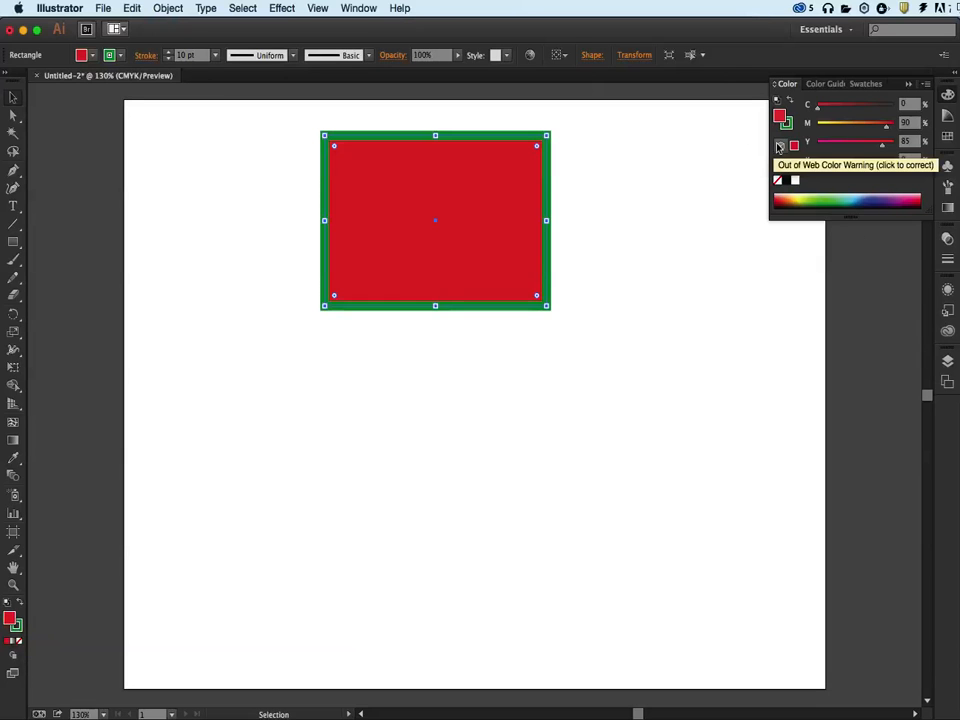
left_click_drag(836, 193, 874, 189)
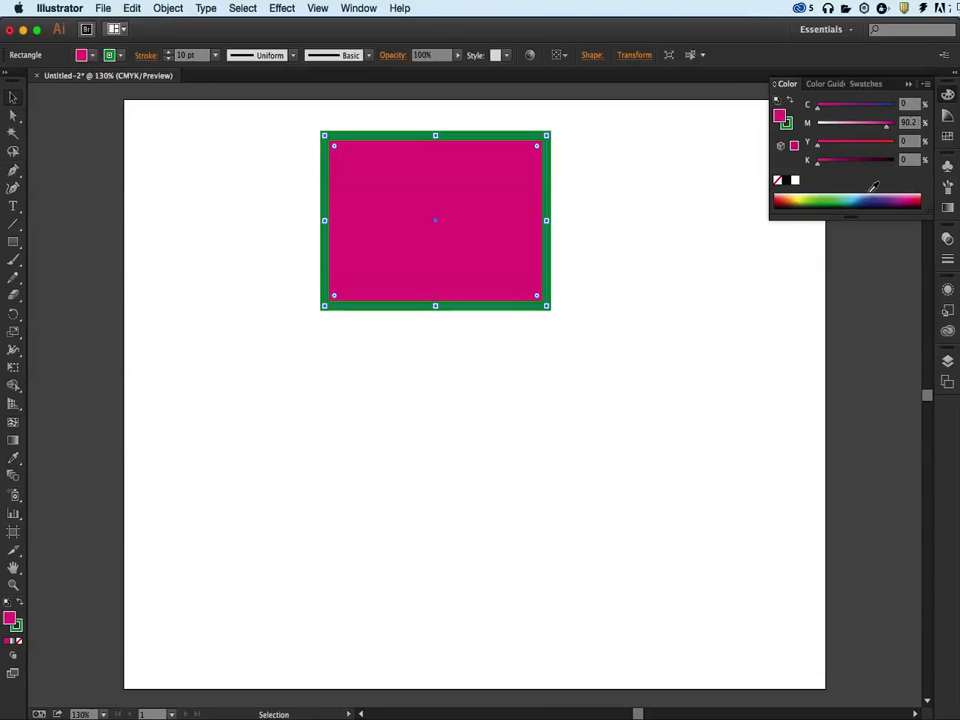
left_click_drag(820, 110, 874, 150)
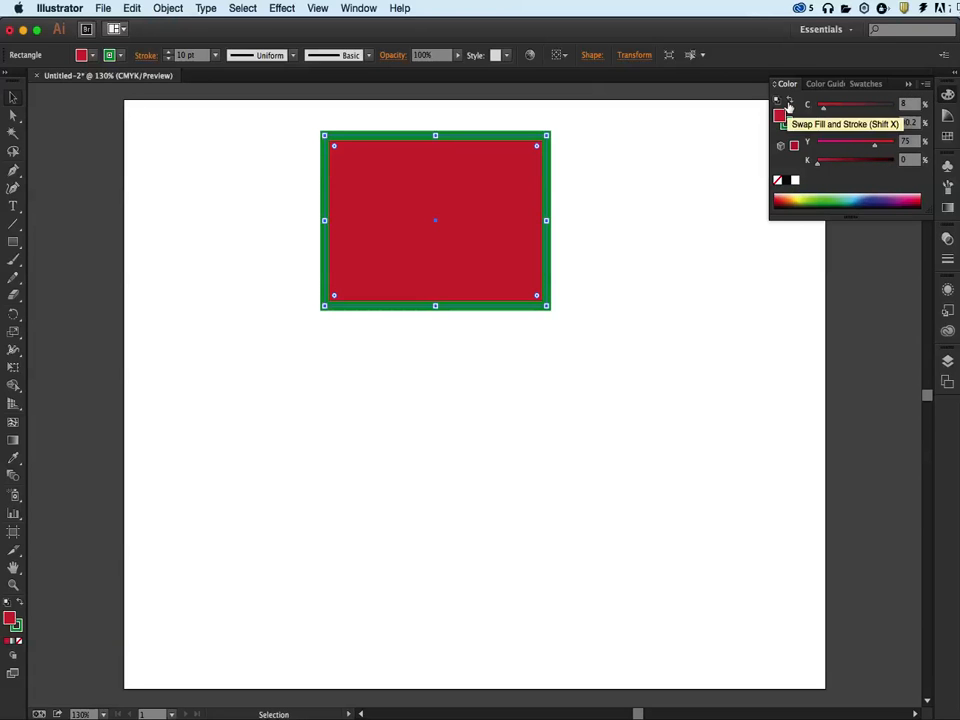
left_click(620, 258)
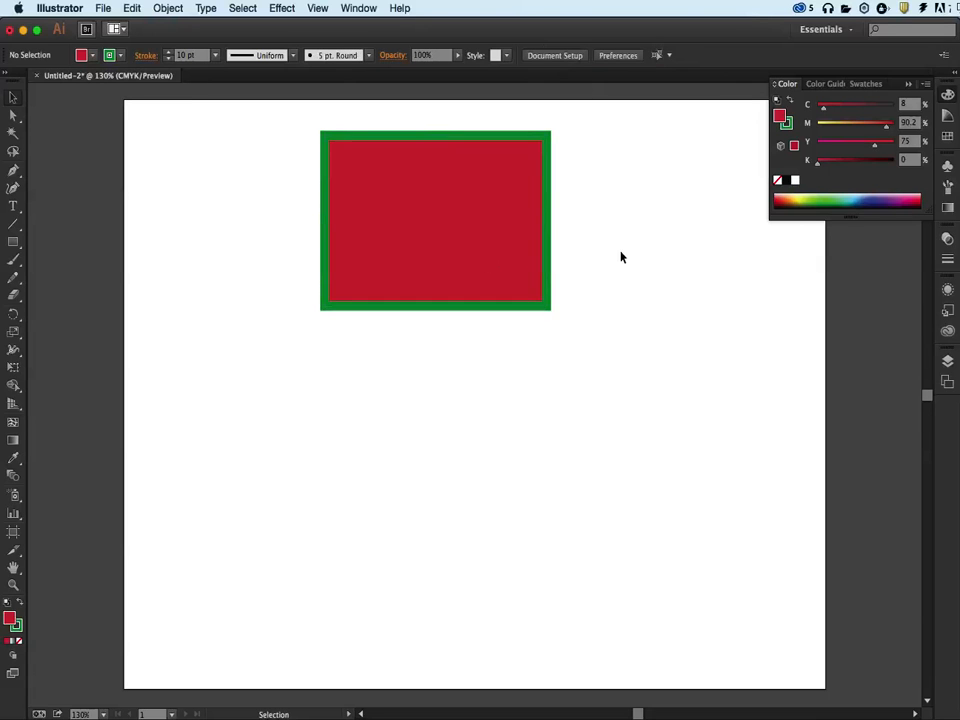
left_click(948, 95)
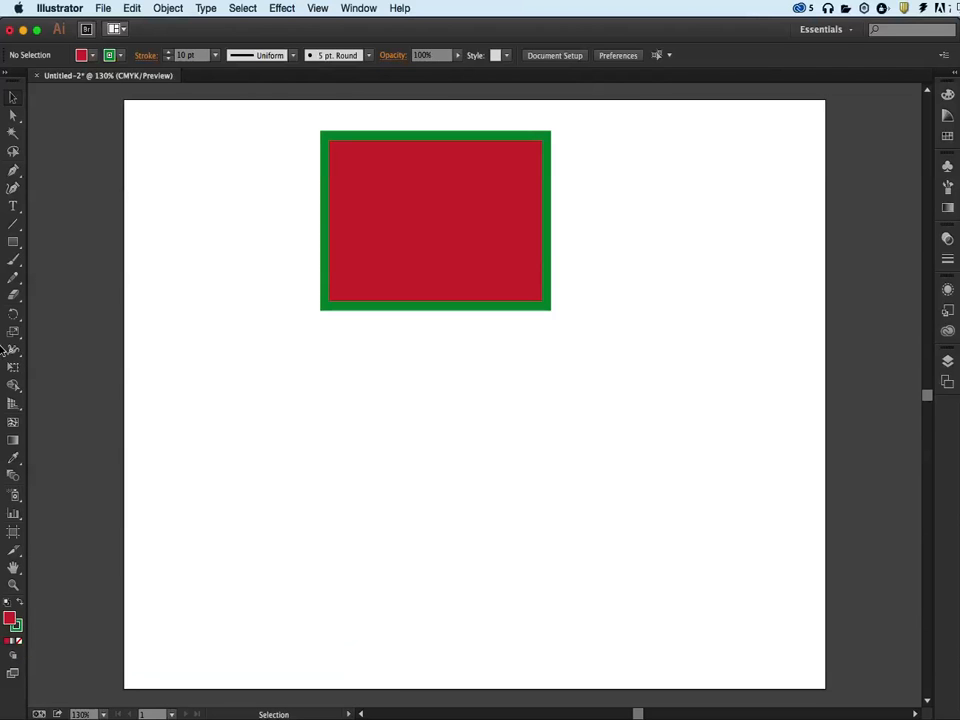
Draw two smaller trial rectangles below the large one with the current red fill and green stroke, deleting each
left_click(13, 242)
left_click_drag(200, 335, 300, 451)
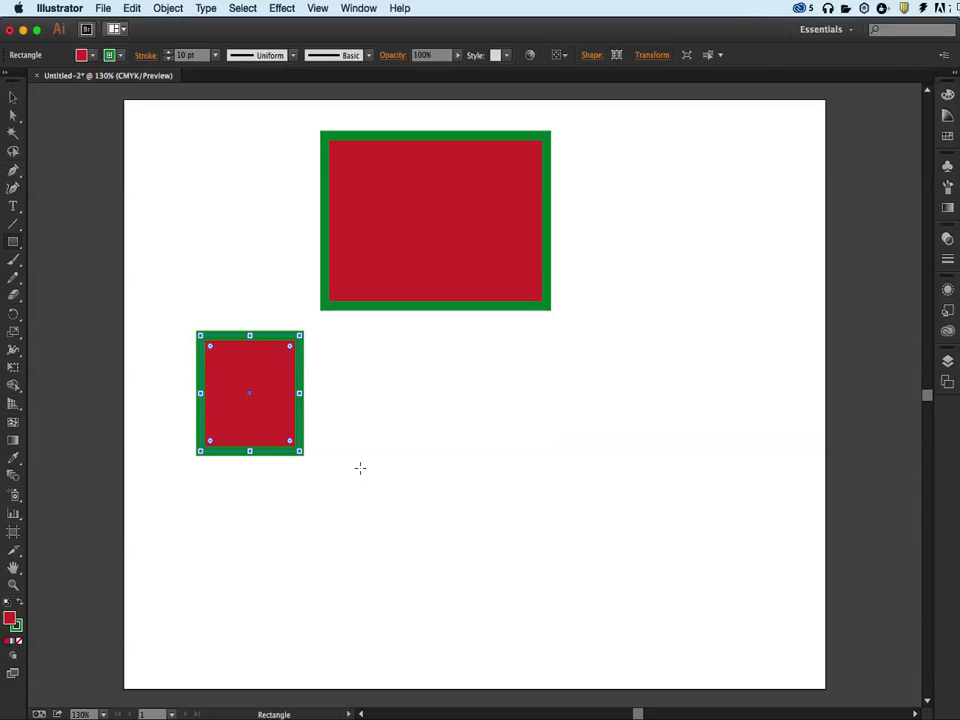
key("Delete")
left_click_drag(416, 370, 548, 446)
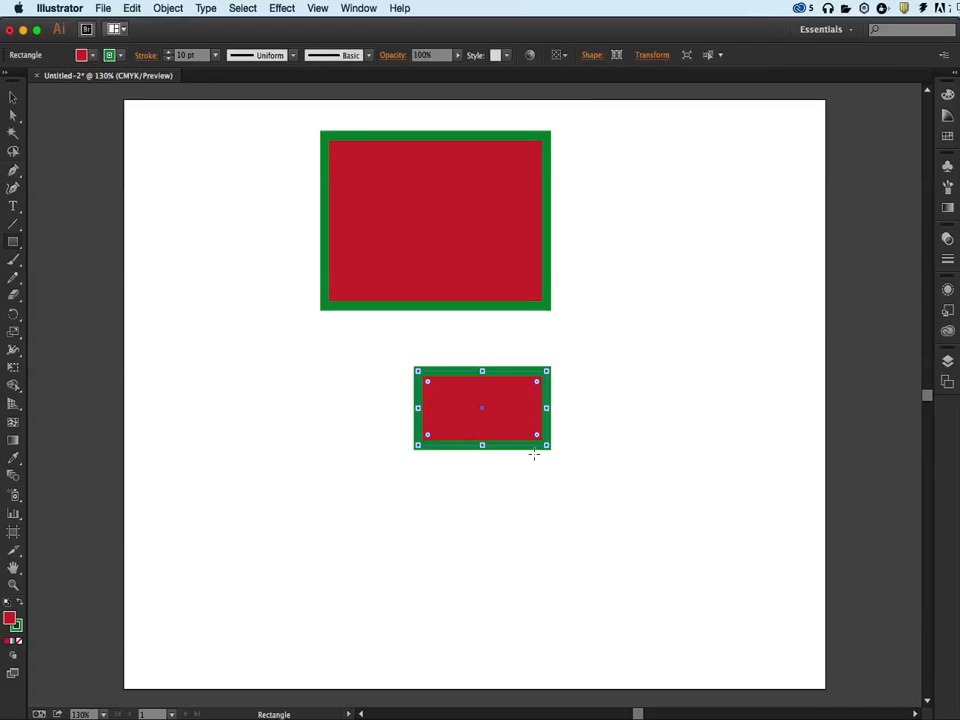
key("Delete")
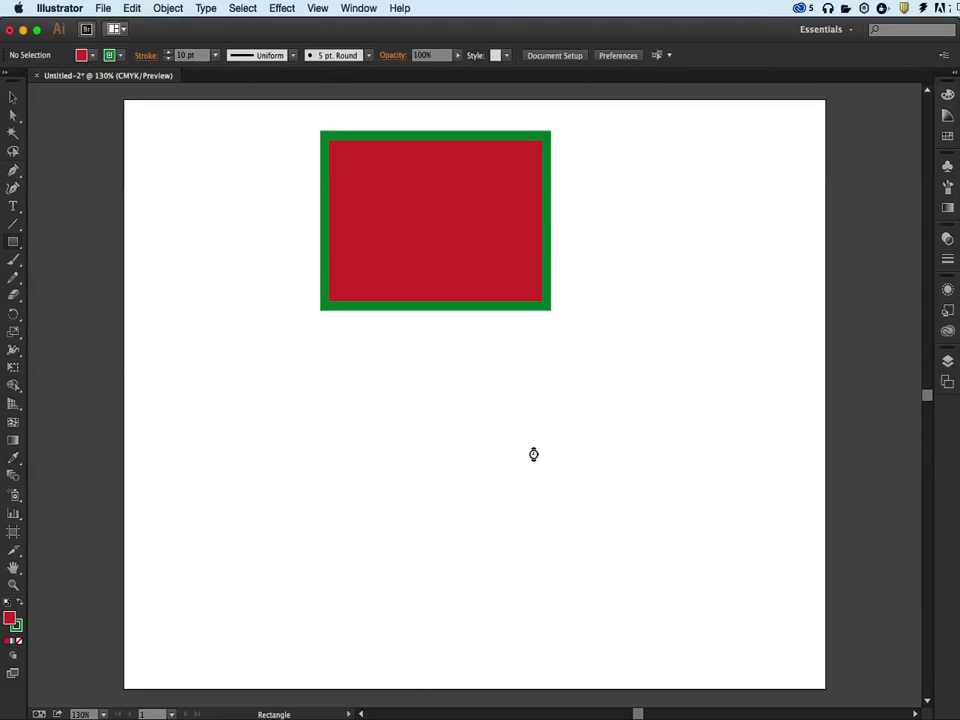
Restore the default white fill and black 1 pt stroke, and draw three rectangles of different sizes below and beside the red one
key("d")
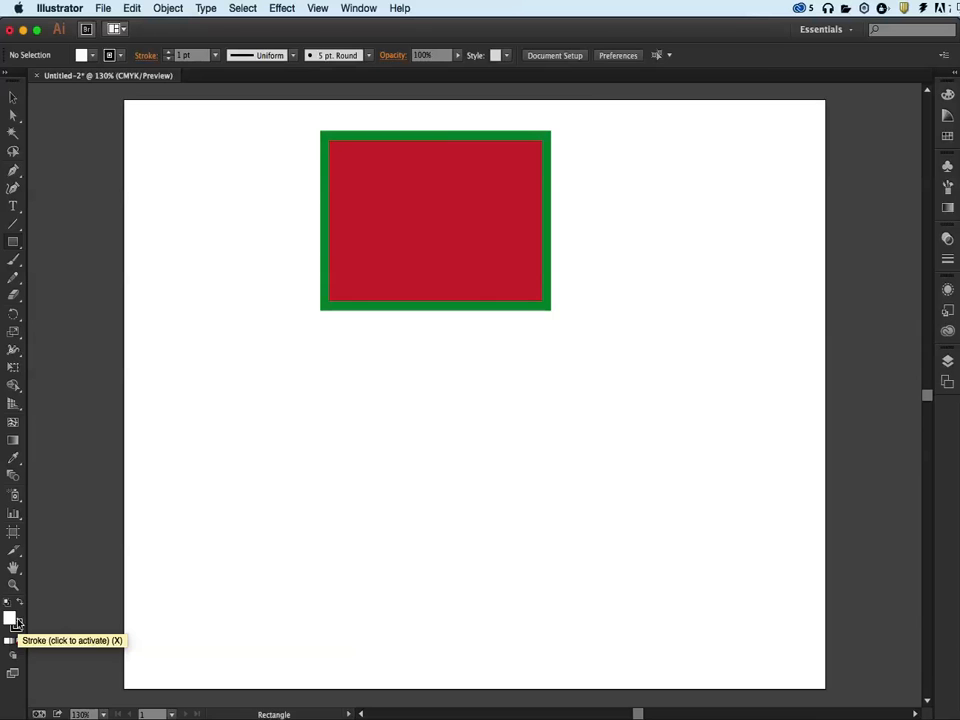
left_click_drag(378, 410, 513, 531)
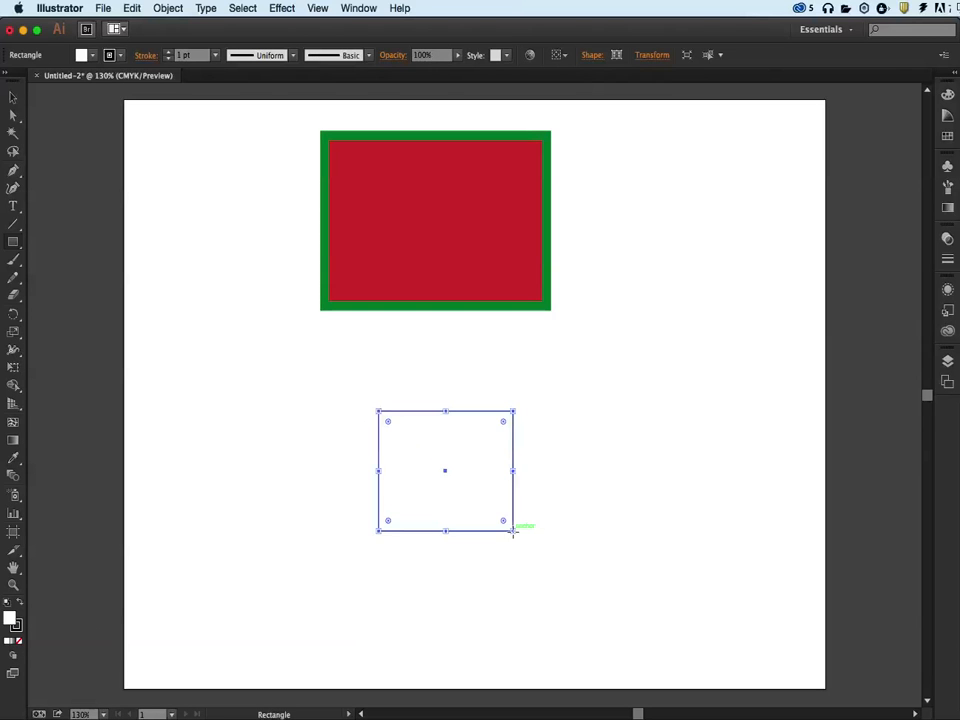
left_click_drag(539, 353, 648, 411)
left_click_drag(649, 267, 760, 362)
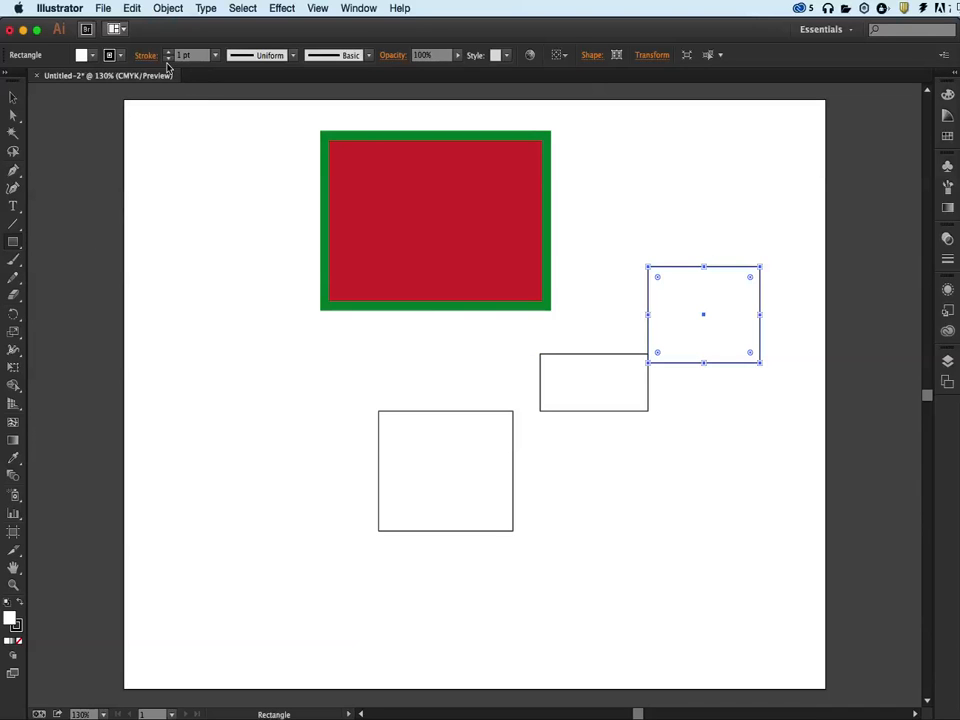
Delete the white rectangle nearest the artboard's right edge and select the red rectangle
left_click(12, 98)
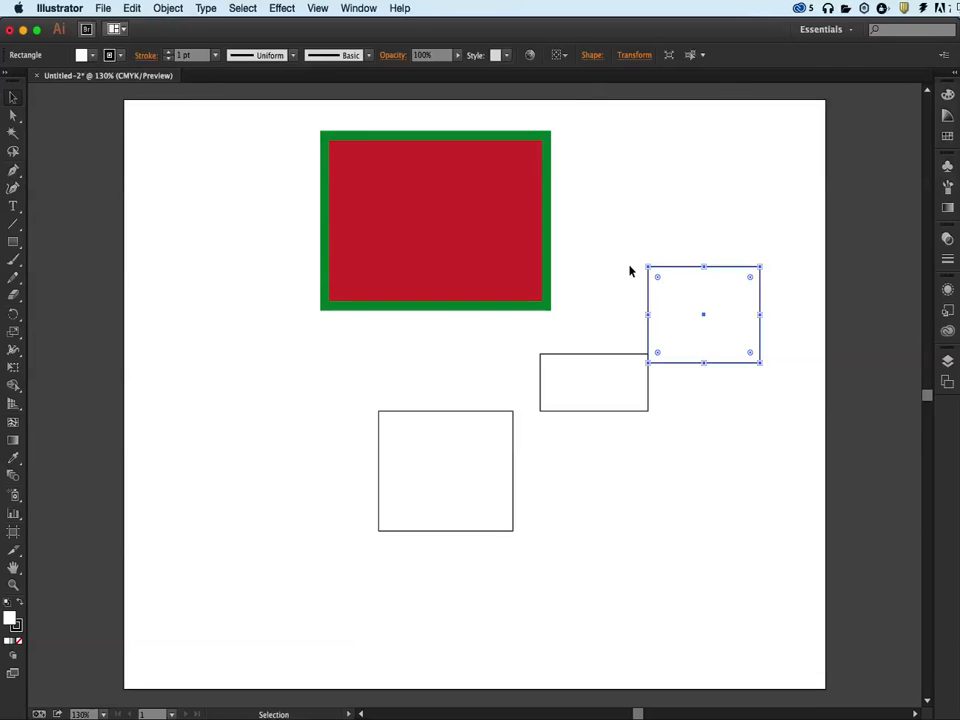
key("Delete")
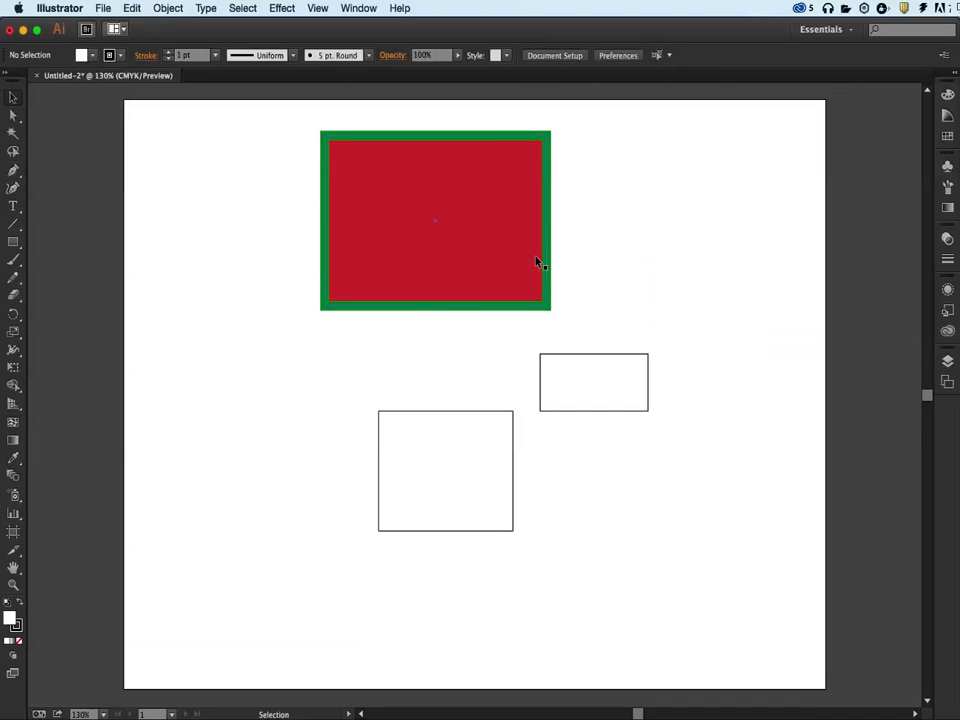
left_click(537, 262)
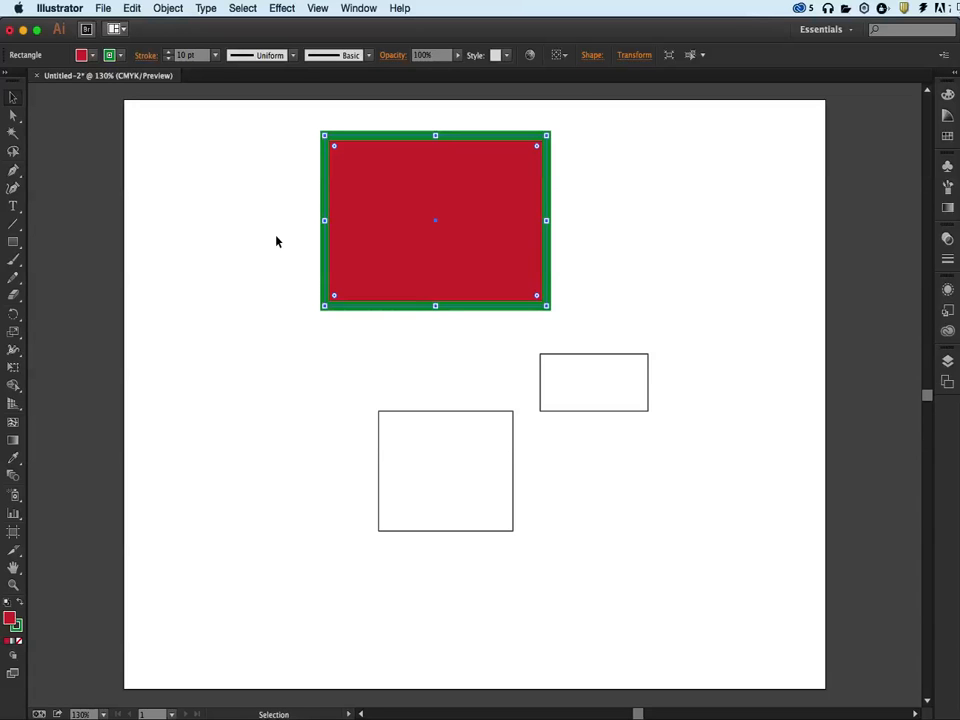
Select all objects on the artboard and delete them, undo the deletion, and deselect everything
key("a")
key("super+a")
key("v")
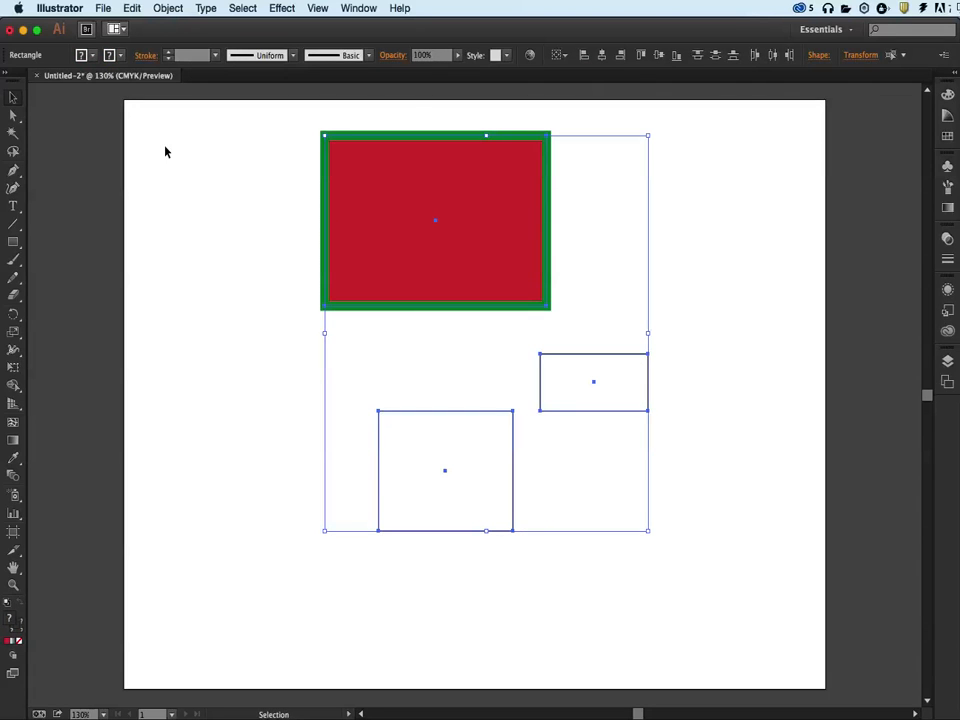
left_click(103, 8)
mouse_move(133, 9)
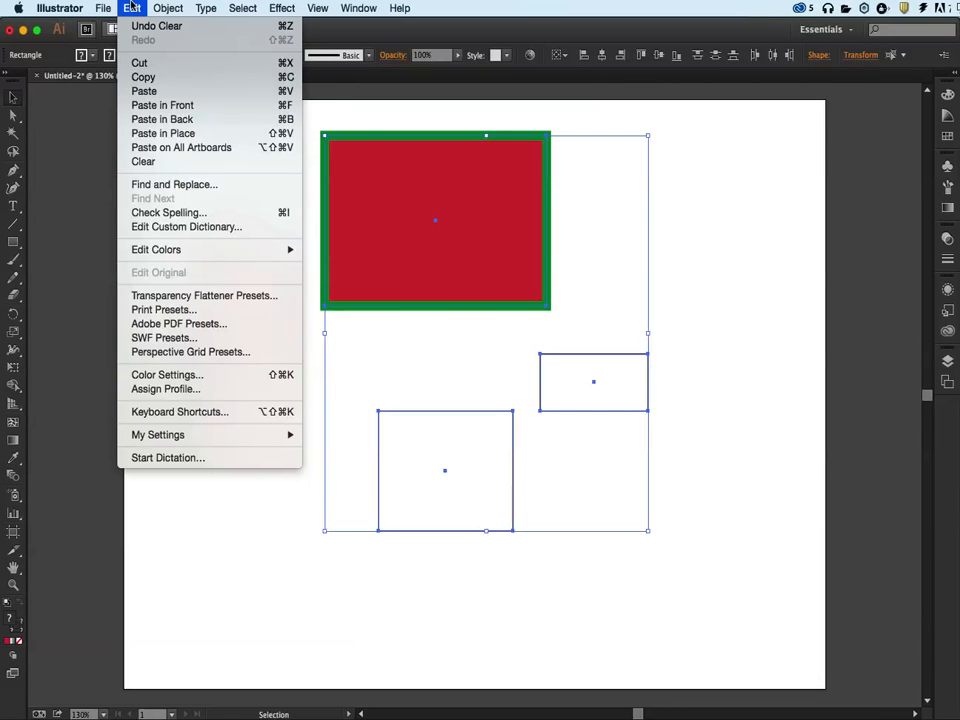
left_click(133, 7)
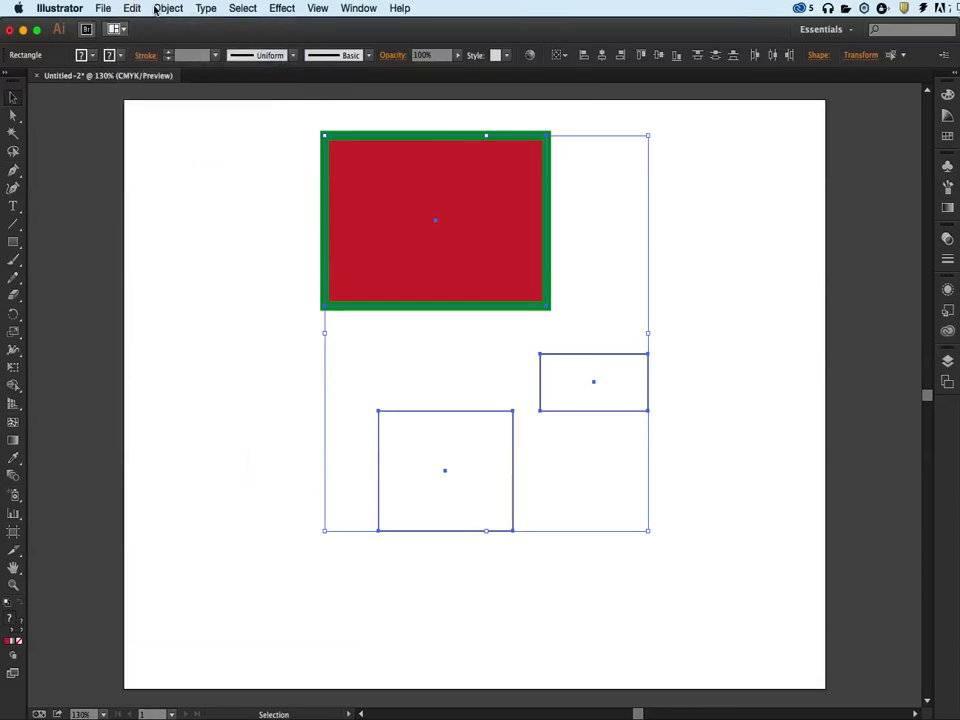
left_click(162, 9)
left_click(162, 9)
key("Delete")
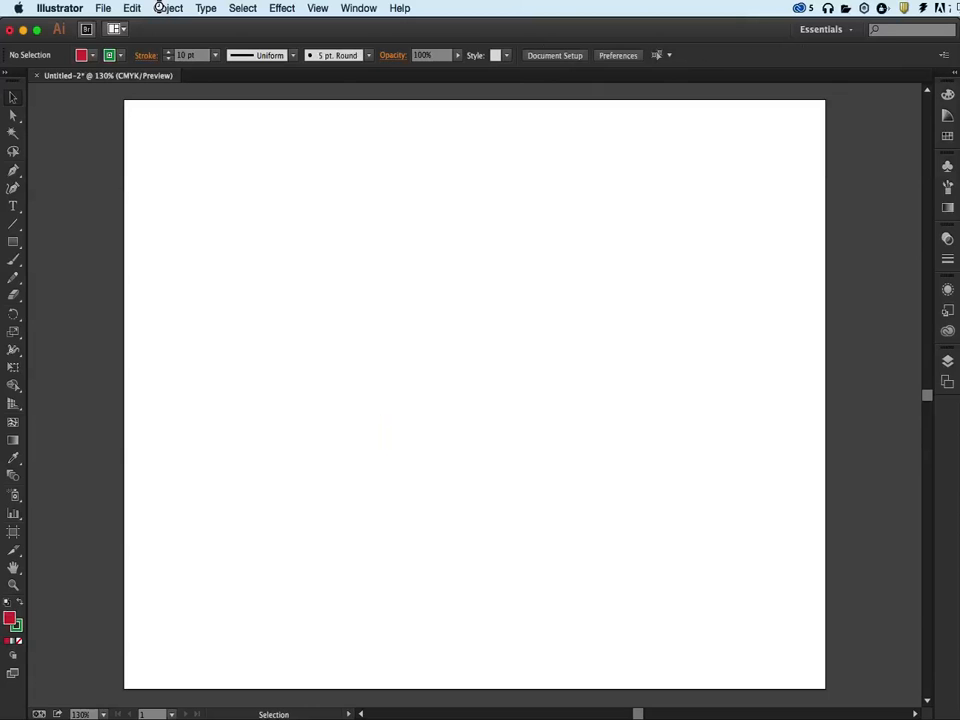
key("super+z")
left_click(305, 238)
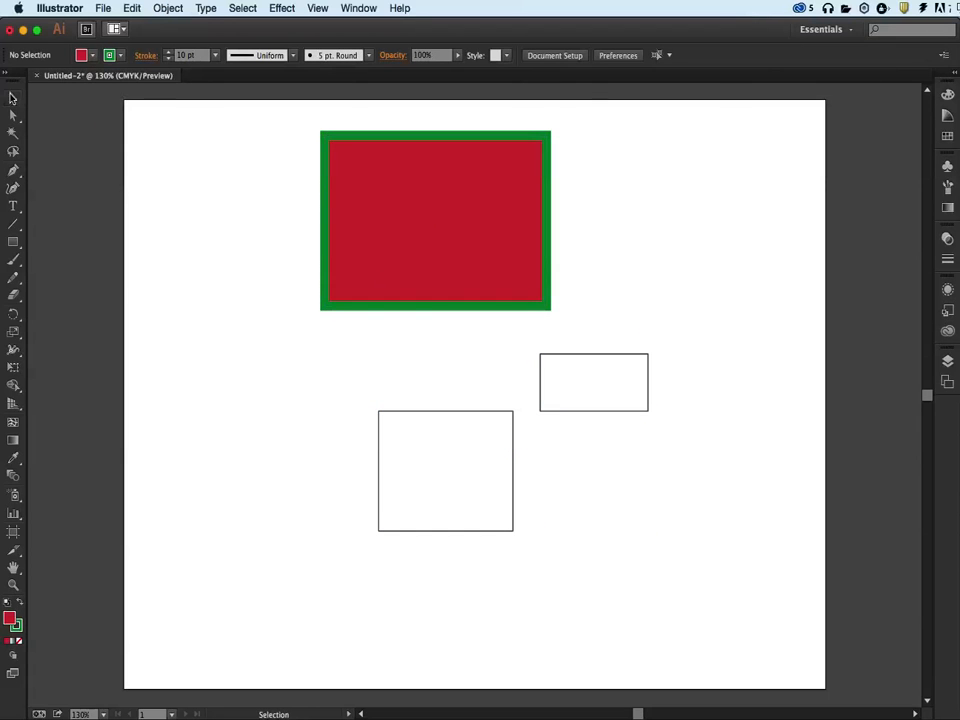
Marquee-select all three rectangles and delete them, undo the deletion, and repeat it to clear the artboard
left_click_drag(277, 204, 566, 482)
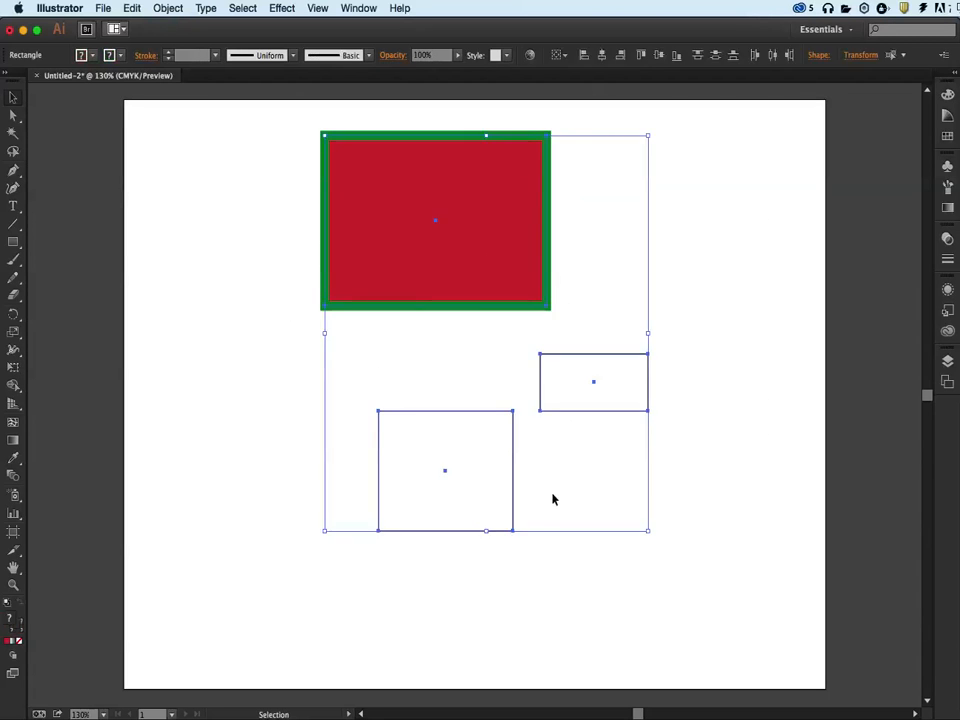
key("Delete")
key("super+z")
left_click(284, 312)
left_click_drag(306, 127, 710, 550)
key("Delete")
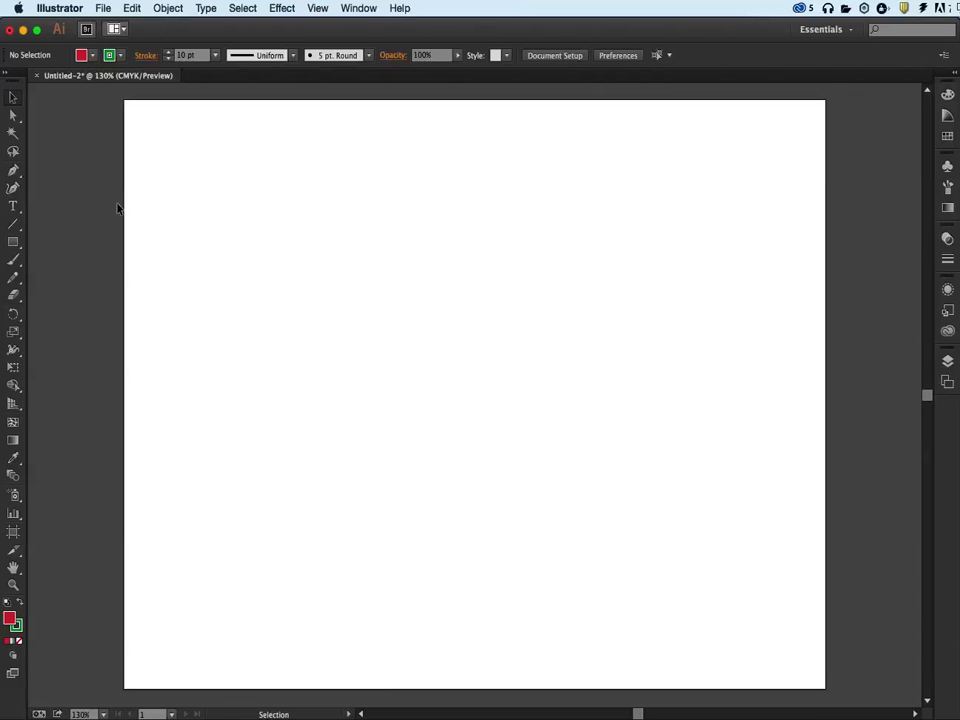
Draw an ellipse wider than tall in the upper middle of the artboard with the Ellipse tool
left_click(18, 245)
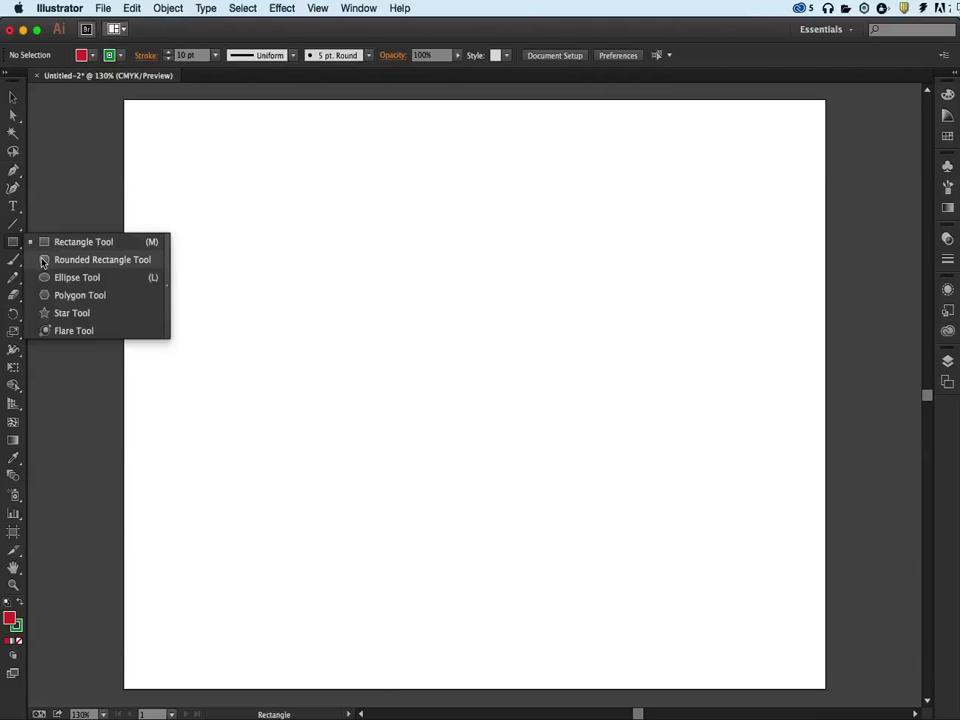
left_click(42, 277)
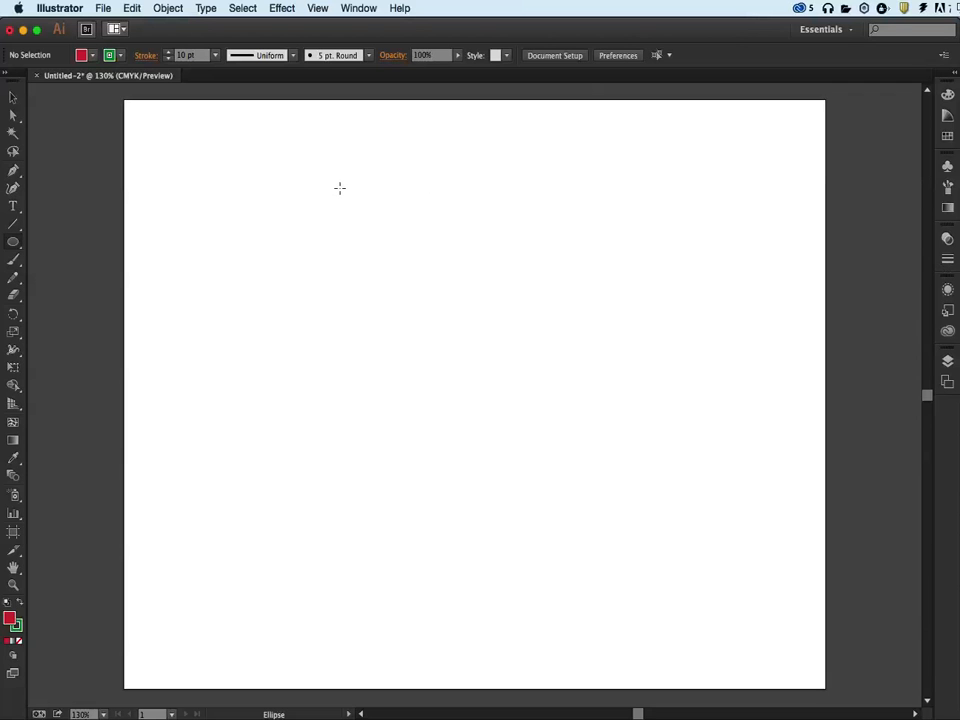
left_click_drag(339, 187, 518, 322)
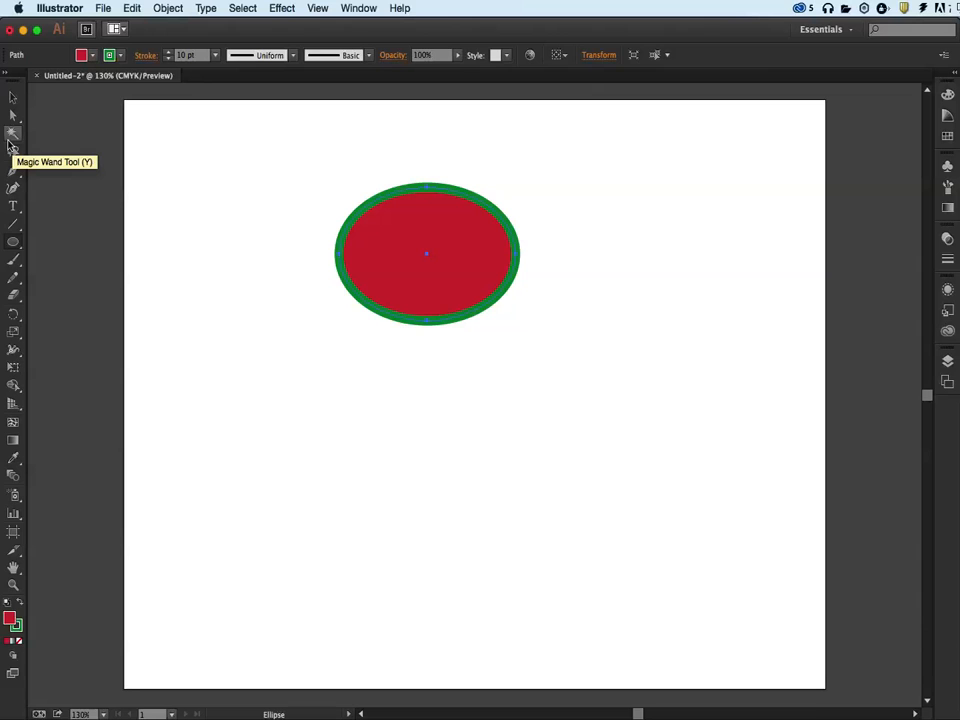
Reset the ellipse to the default fill and stroke, undo the reset, and deselect the ellipse
key("d")
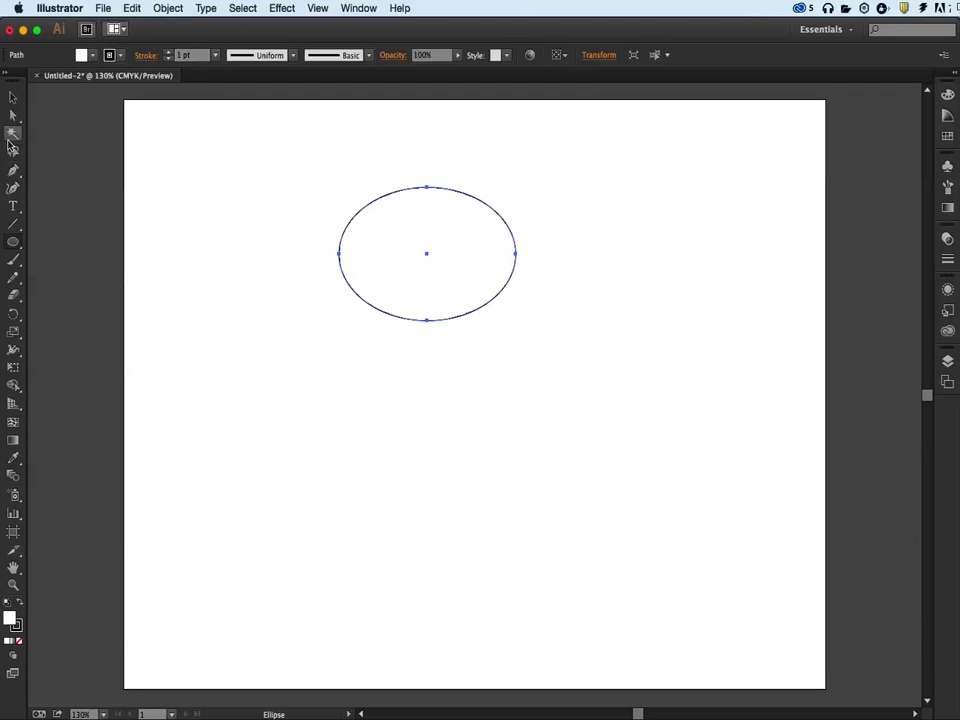
key("super+z")
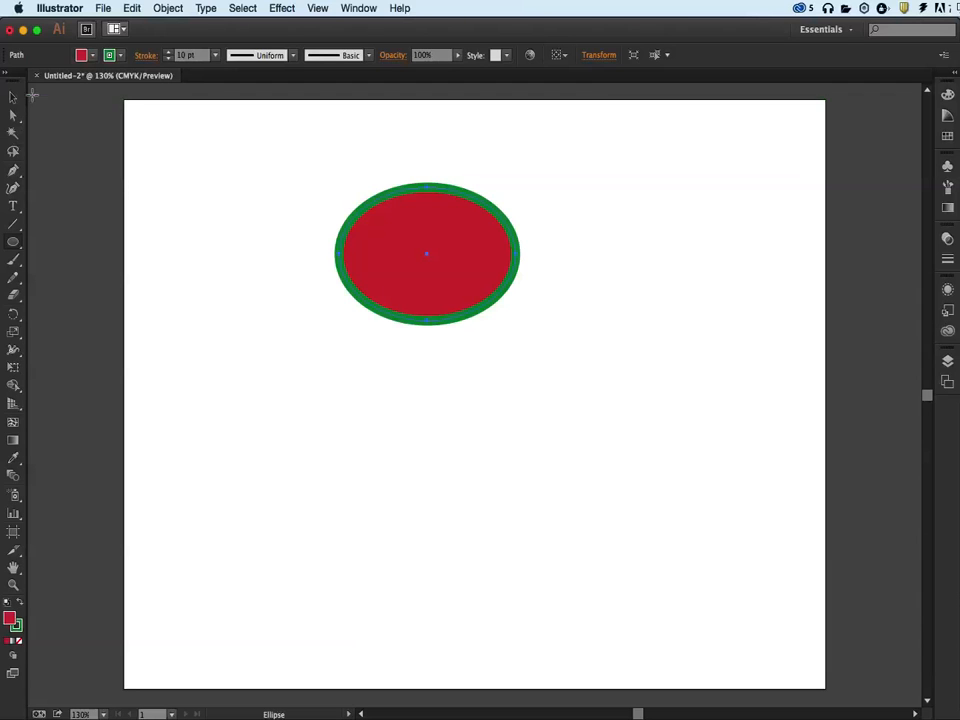
left_click(13, 97)
left_click(224, 176)
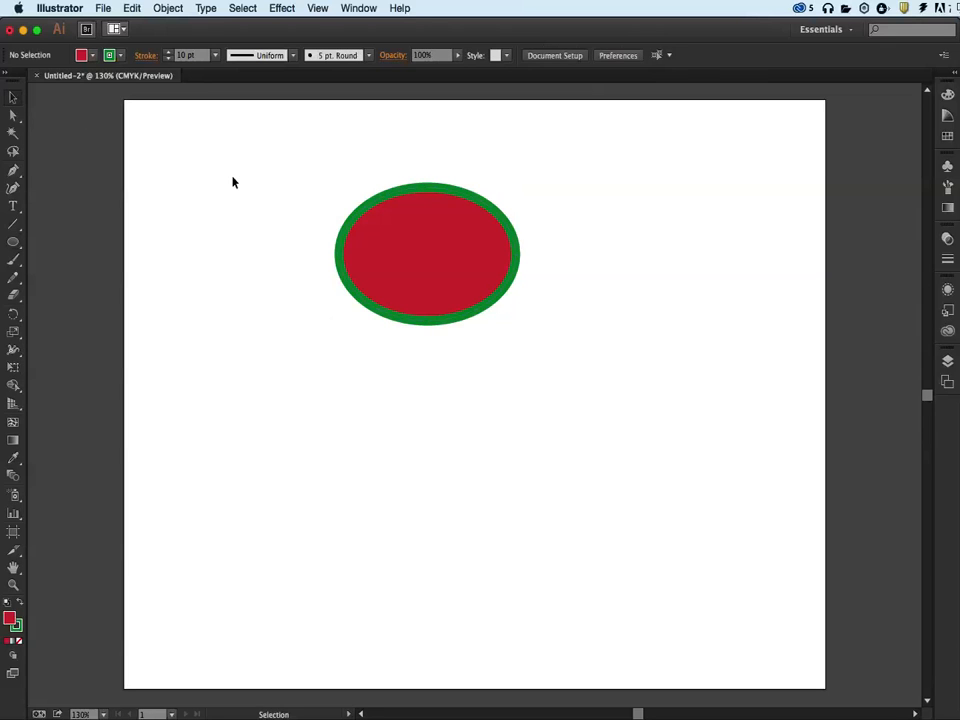
Restore the default colors with nothing selected, reload the ellipse's red fill and green stroke by selecting it, and activate the Ellipse tool
key("d")
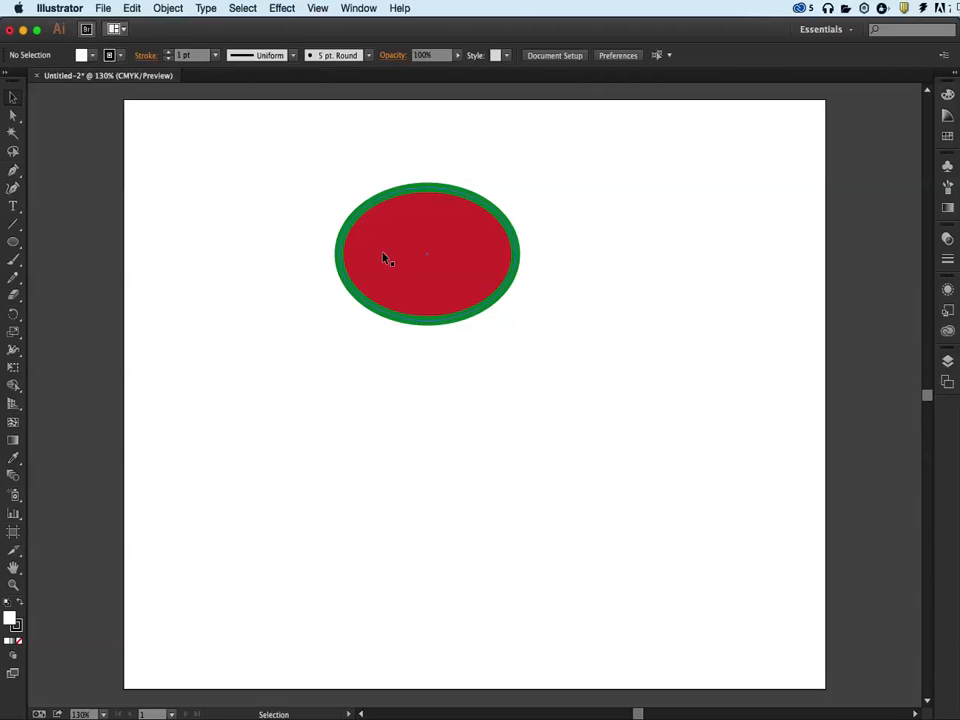
left_click(347, 258)
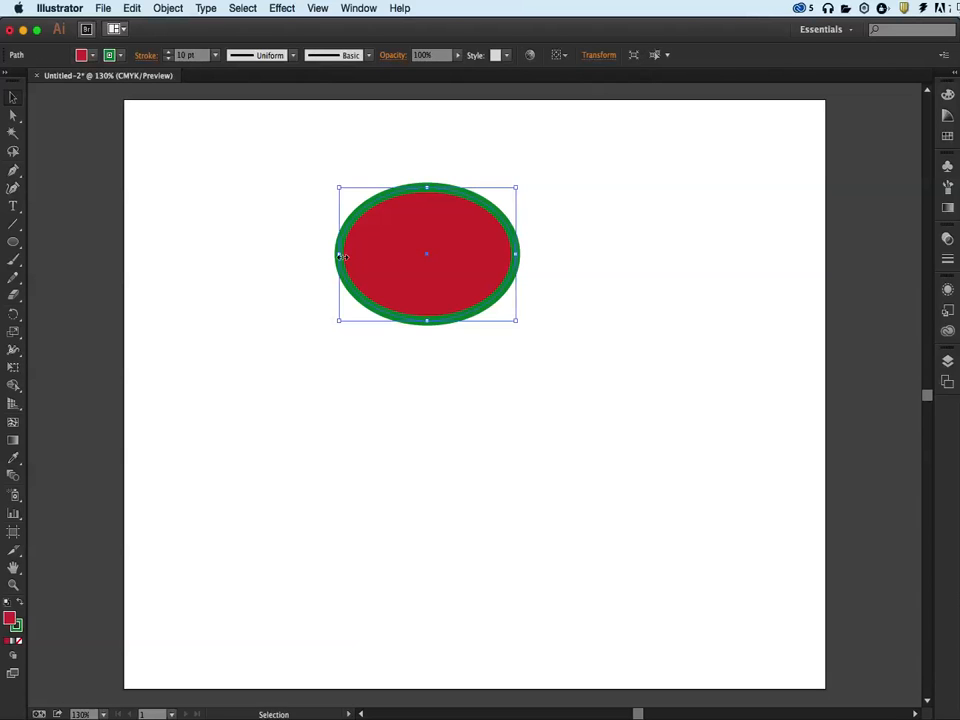
left_click(249, 240)
left_click(13, 243)
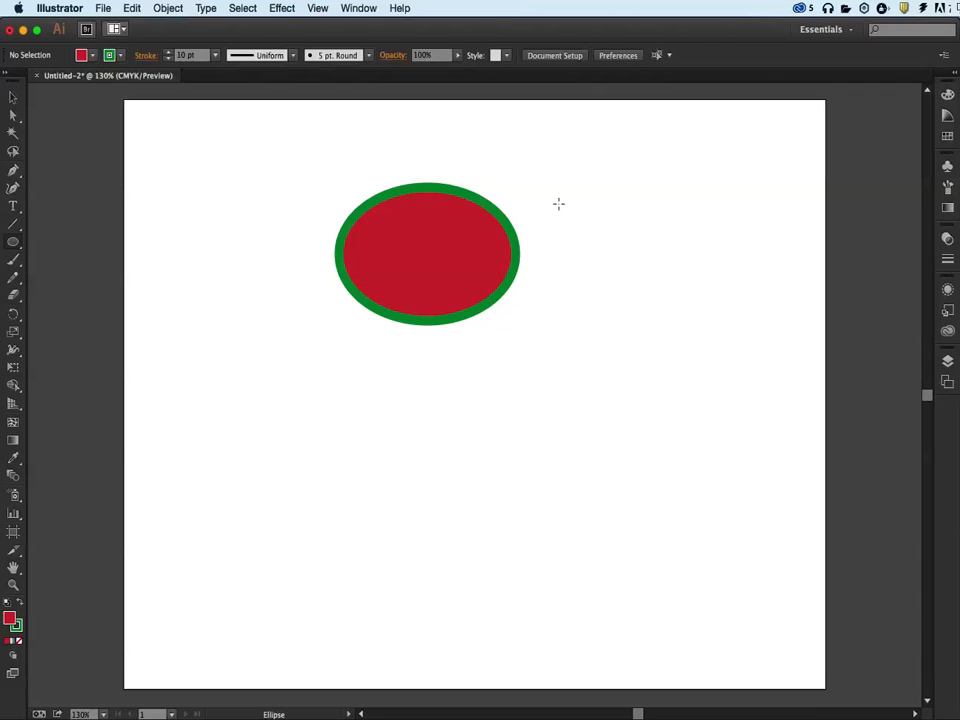
Draw a large ellipse right of the existing one, then draw a smaller one below them and delete it
mouse_move(558, 203)
left_mouse_down()
mouse_move(726, 388)
mouse_move(675, 341)
mouse_move(784, 437)
mouse_move(752, 407)
mouse_move(756, 414)
left_mouse_up()
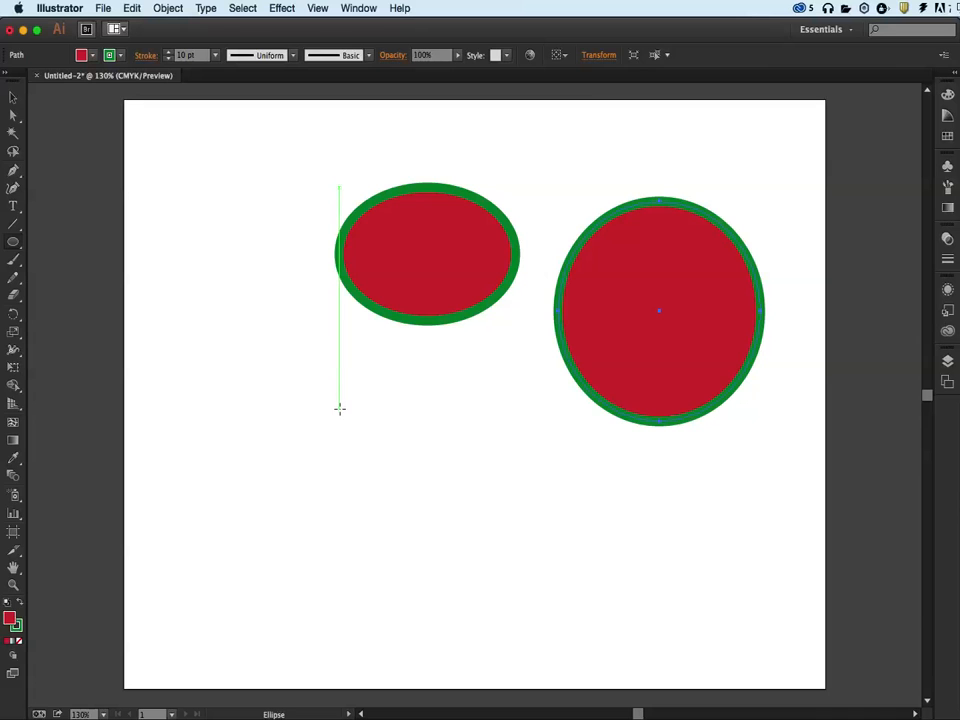
left_click_drag(296, 388, 442, 522)
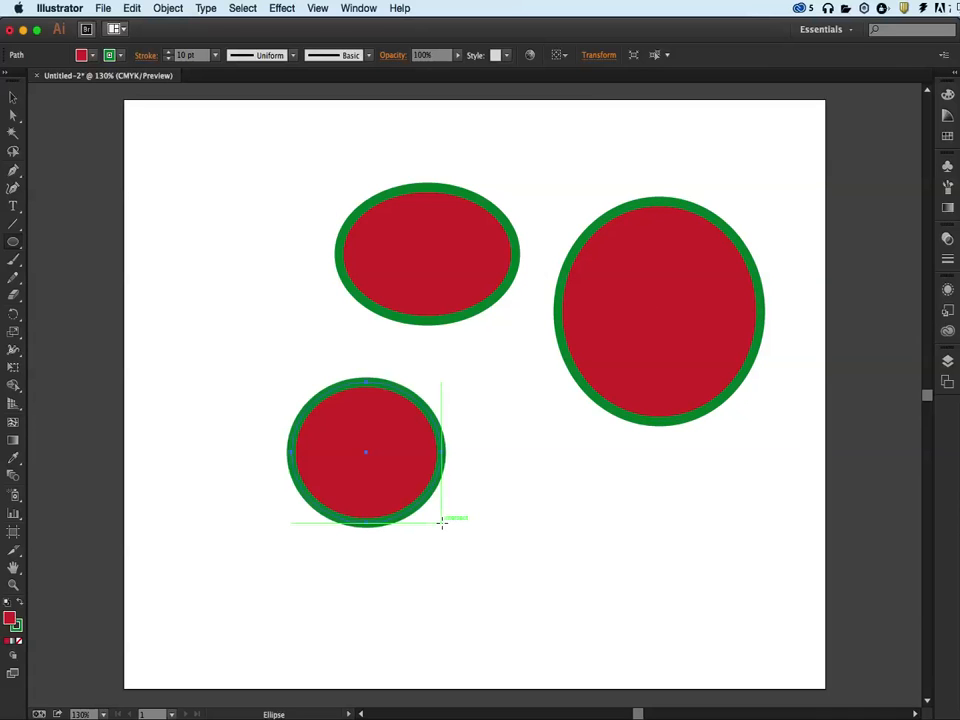
key("Delete")
Draw and delete a trial ellipse, then draw a slightly tall ellipse outward from its center in the lower left of the artboard
left_click_drag(325, 422, 490, 531)
key("Delete")
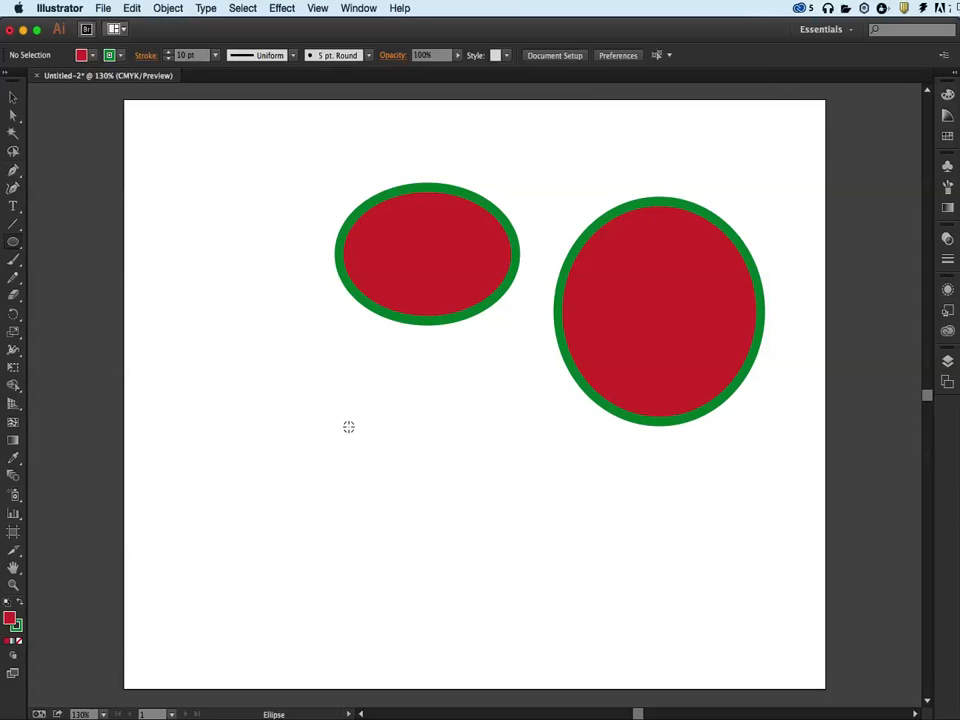
left_click_drag(348, 427, 430, 515)
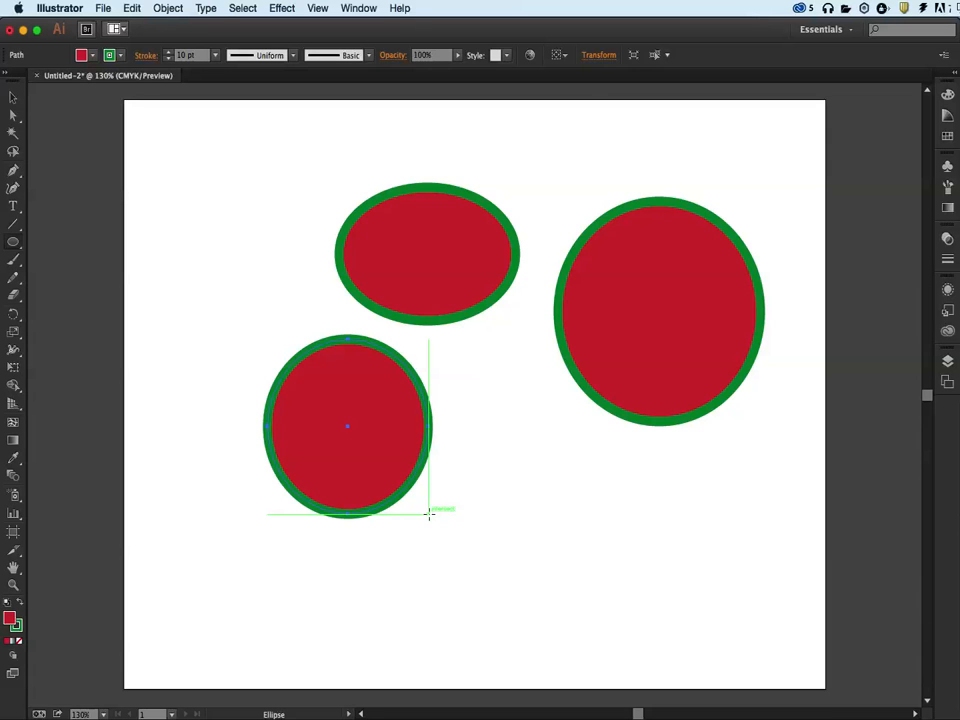
left_click_drag(429, 513, 429, 513)
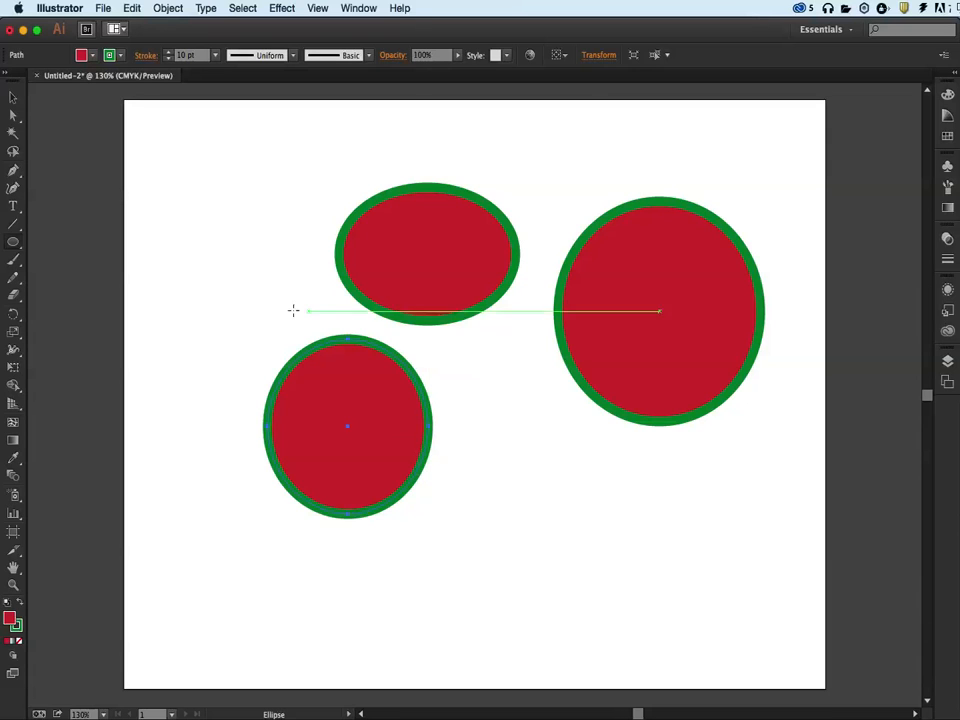
Marquee-select and delete all three ellipses, and restore the default white fill and 1 pt black stroke
left_click(14, 99)
left_click_drag(250, 183, 800, 602)
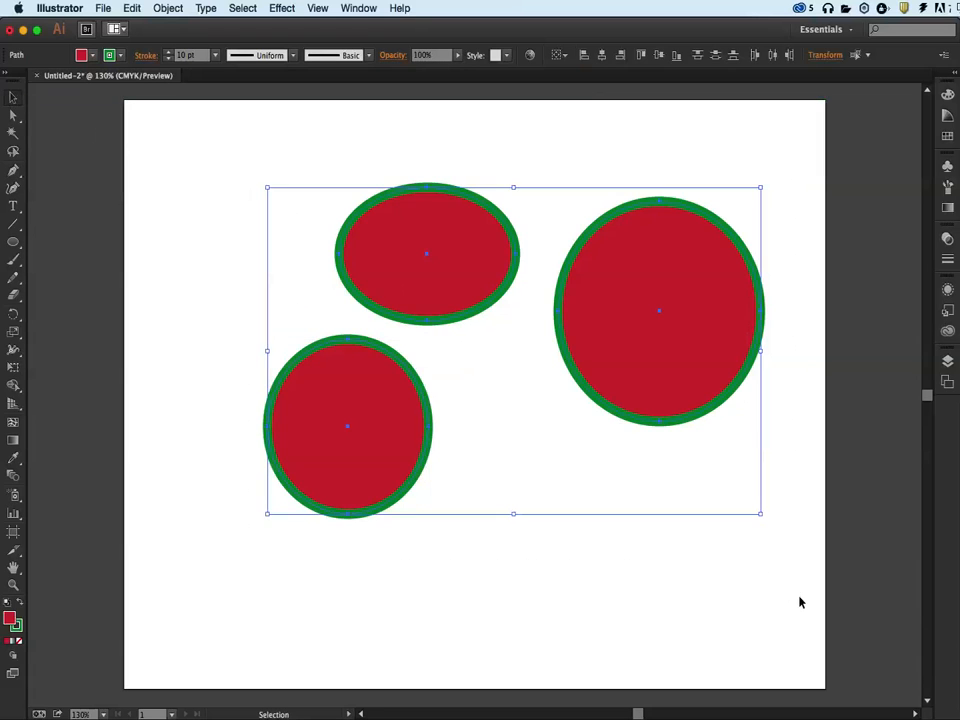
key("Delete")
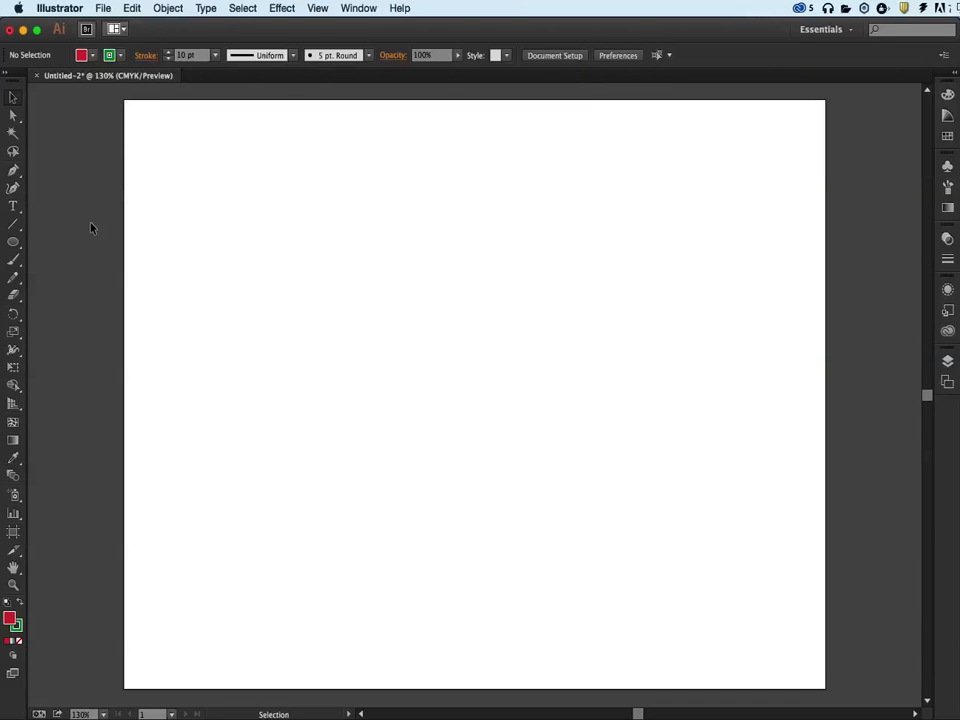
key("d")
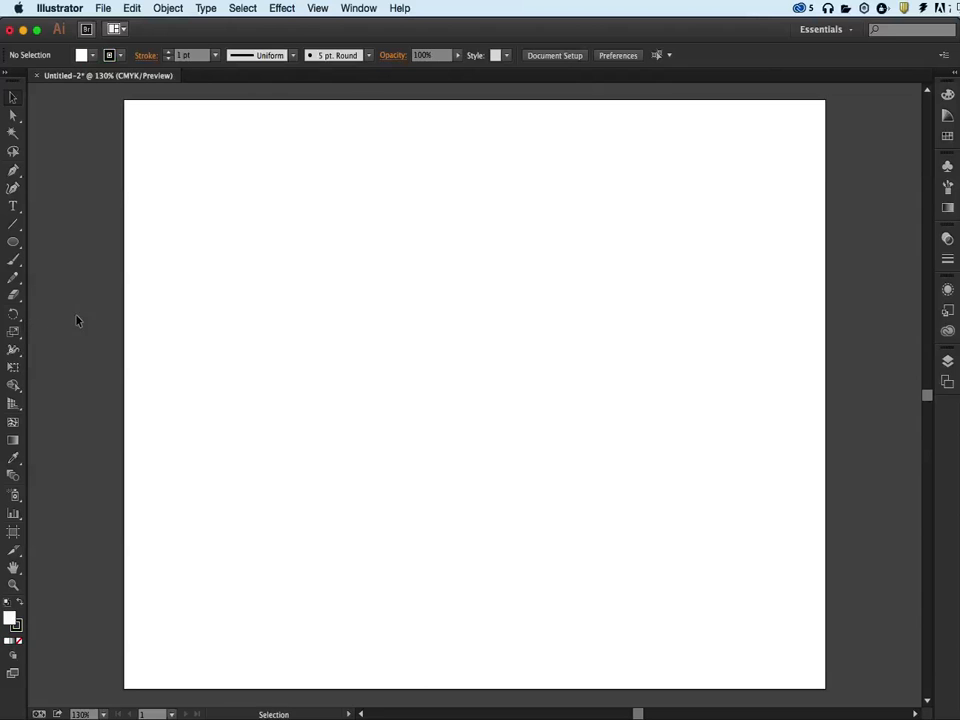
Draw a wide ellipse in the upper left of the artboard, move it to the middle, and delete it
key("l")
left_click_drag(177, 153, 410, 349)
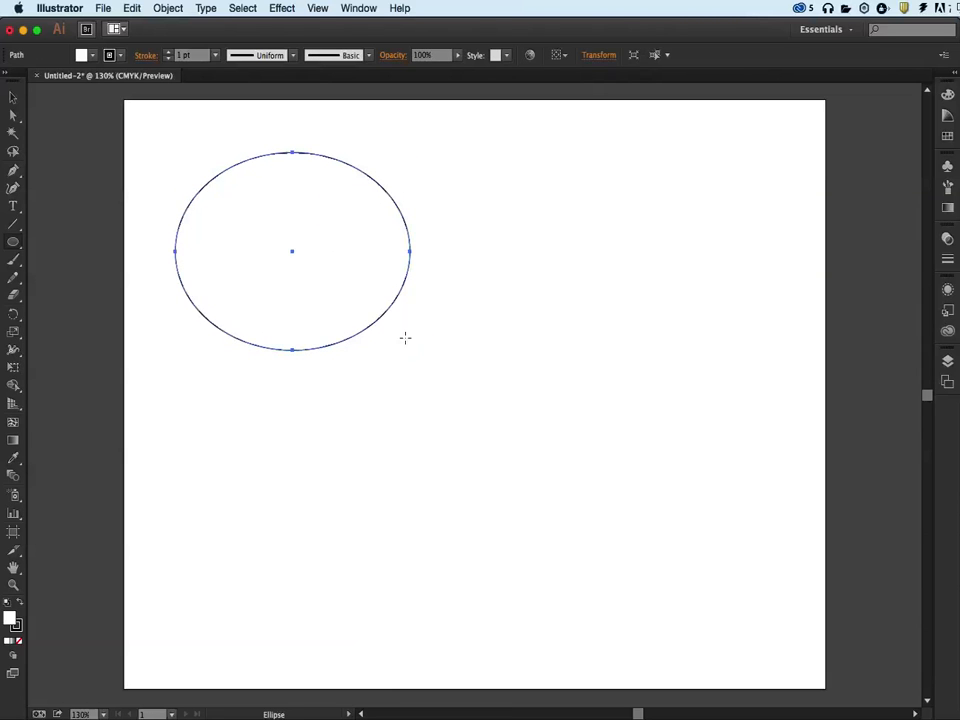
key("v")
left_click_drag(220, 203, 442, 320)
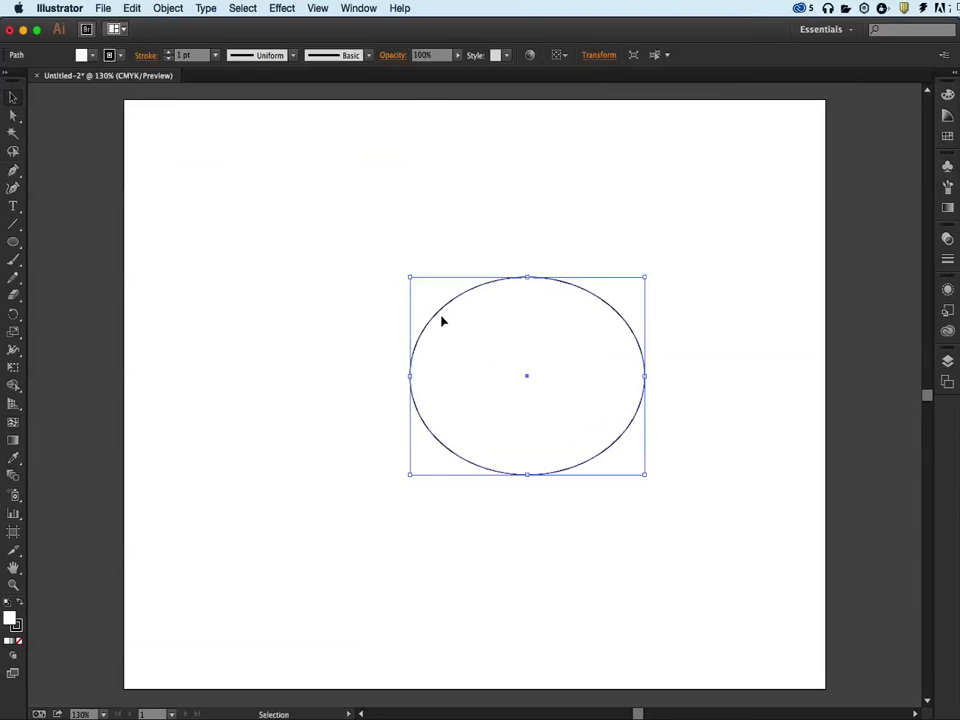
key("Delete")
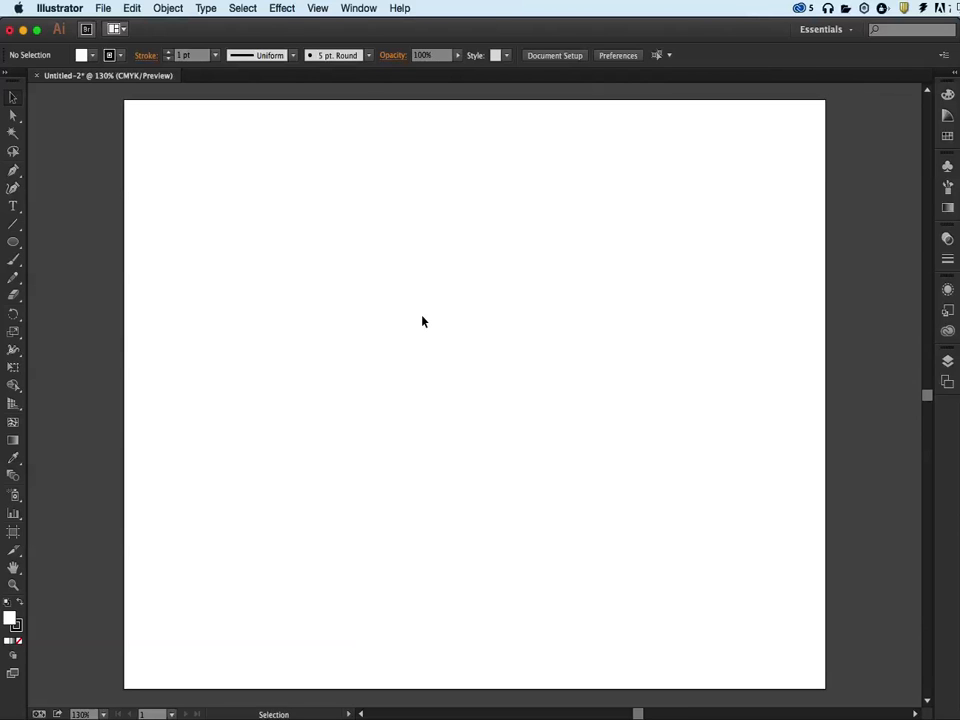
Draw an ellipse slightly taller than wide near the center of the artboard, reshaping and repositioning it while drawing
left_click(13, 242)
left_click_drag(188, 150, 331, 283)
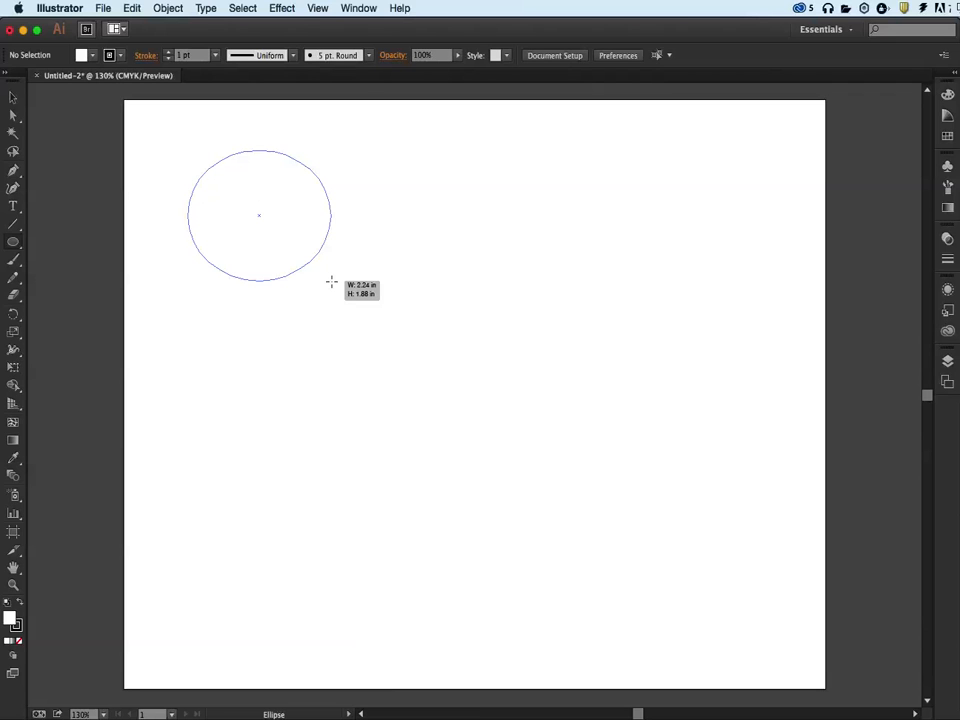
left_click_drag(331, 283, 355, 309)
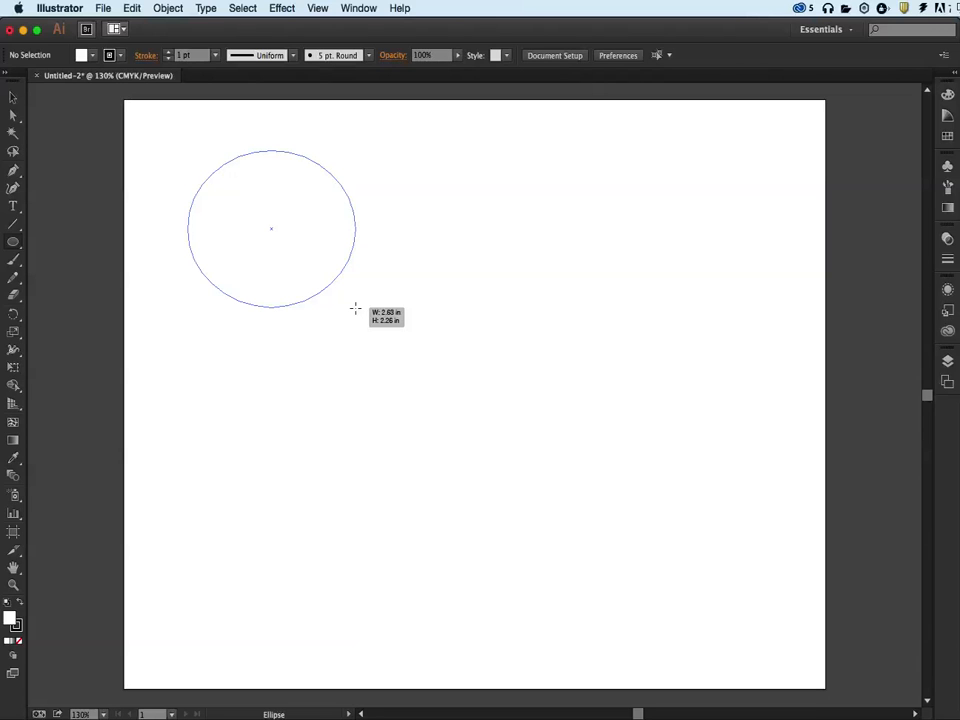
left_click_drag(355, 309, 339, 347)
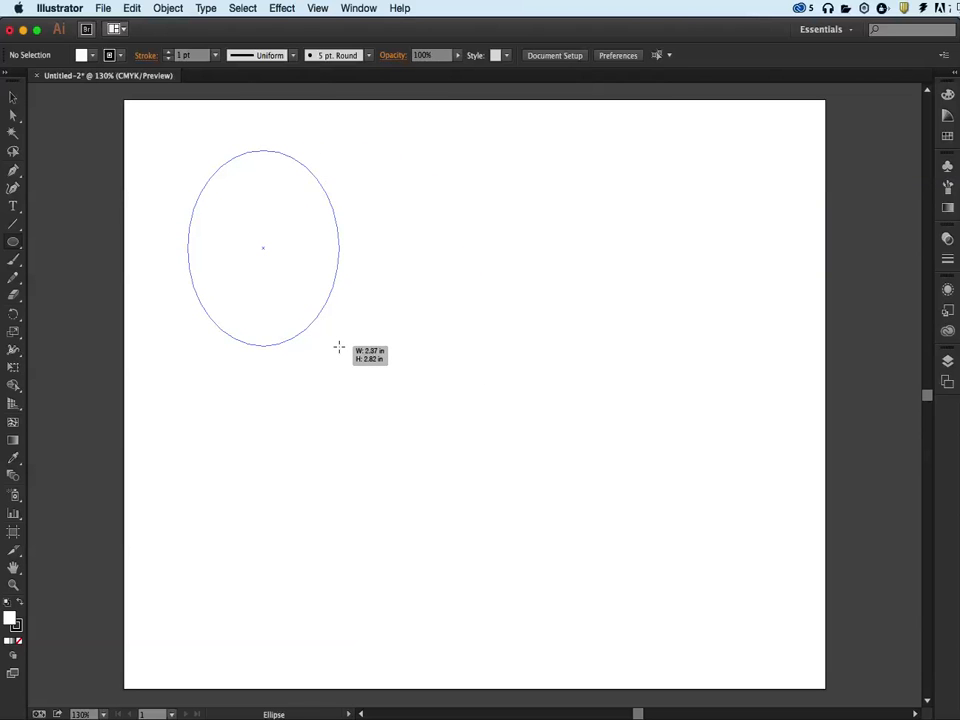
mouse_move(339, 347)
left_mouse_down()
mouse_move(336, 317)
mouse_move(366, 321)
mouse_move(369, 310)
mouse_move(514, 456)
mouse_move(601, 391)
mouse_move(536, 356)
mouse_move(564, 349)
mouse_move(740, 371)
mouse_move(576, 416)
mouse_move(570, 446)
mouse_move(476, 450)
mouse_move(505, 439)
mouse_move(578, 508)
mouse_move(454, 506)
mouse_move(478, 309)
mouse_move(602, 338)
mouse_move(416, 386)
mouse_move(512, 446)
mouse_move(540, 442)
mouse_move(585, 508)
mouse_move(654, 499)
mouse_move(538, 433)
mouse_move(534, 442)
mouse_move(581, 508)
mouse_move(536, 461)
mouse_move(565, 492)
left_mouse_up()
key("shift")
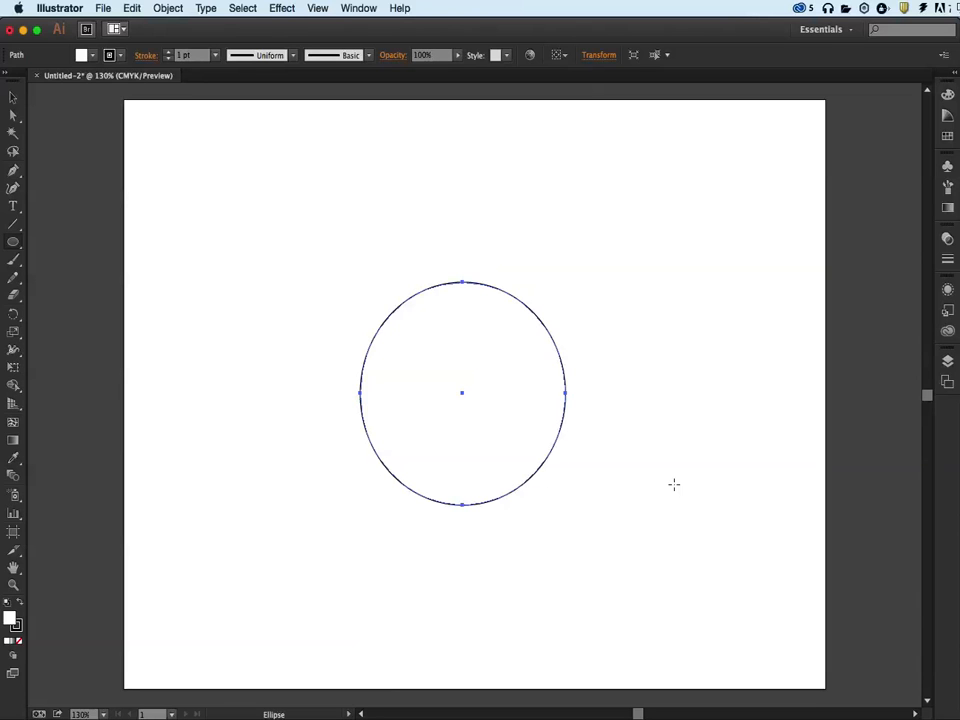
Draw a tilted hexagon in the upper left of the artboard and an upright one beside it with the Polygon tool
left_click(16, 249)
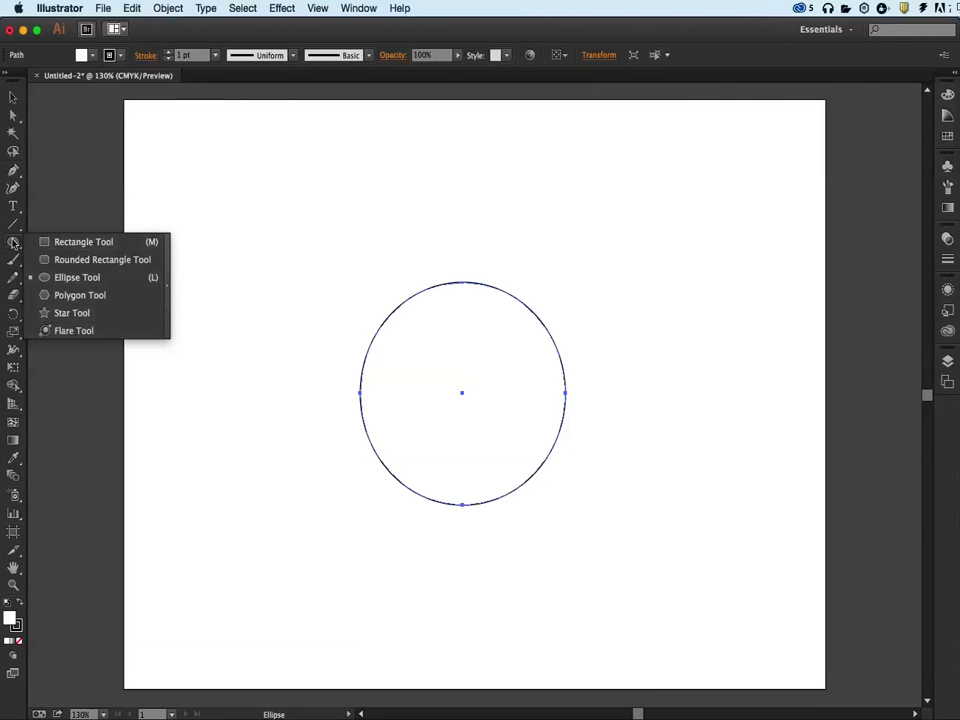
left_click(72, 295)
left_click_drag(228, 168, 283, 157)
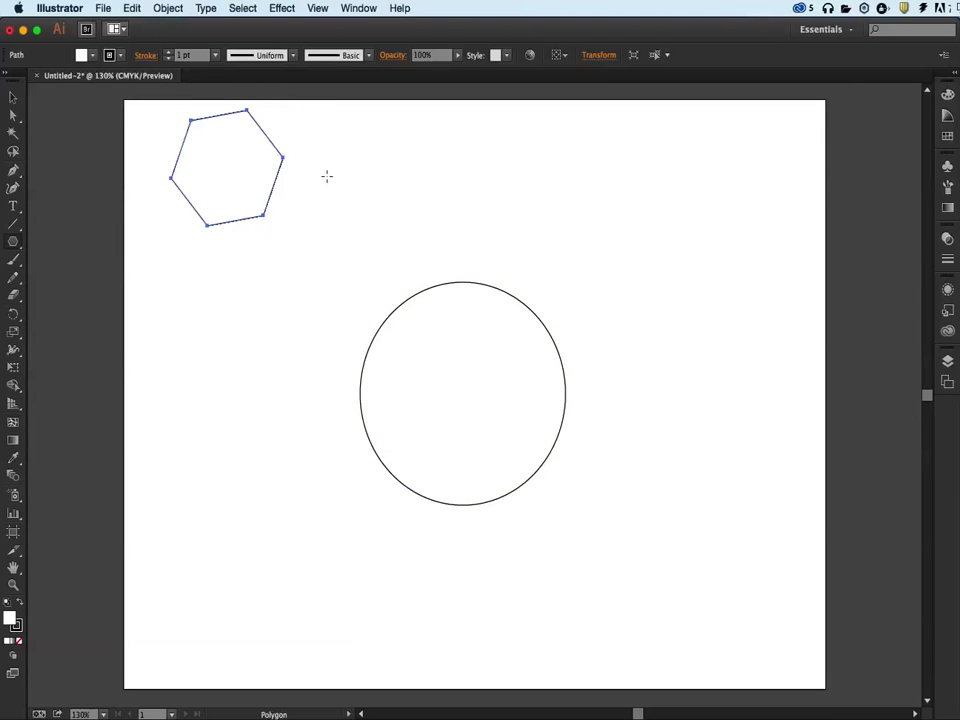
left_click_drag(336, 176, 370, 219)
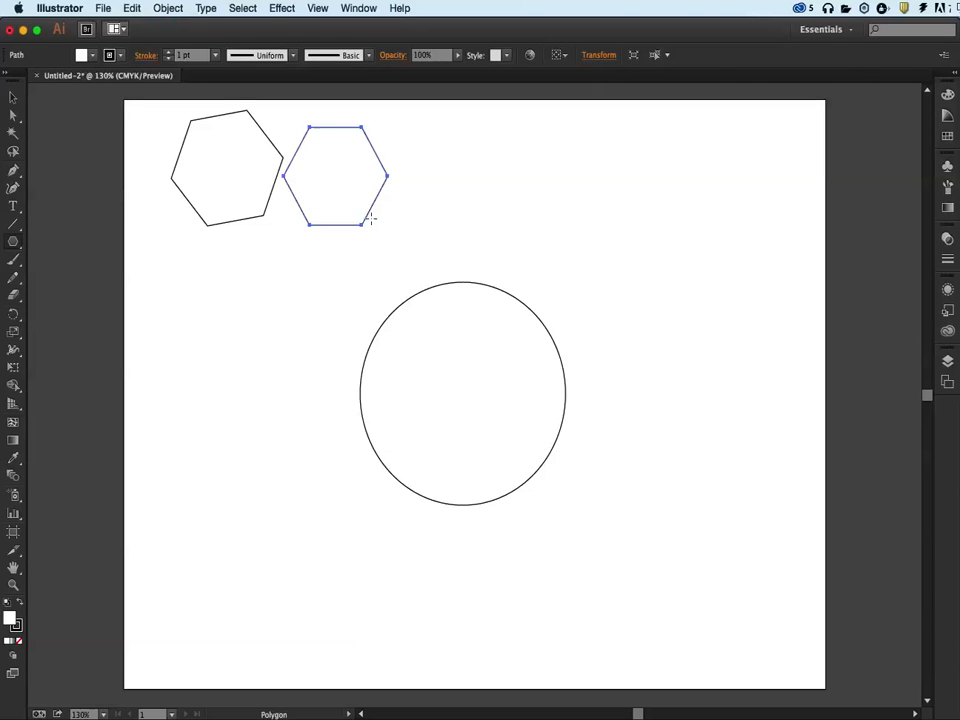
Draw an upright five-pointed star about 1.3 in wide above the ellipse with the Star tool, widening its inner points
left_click_drag(13, 242, 62, 313)
left_click_drag(508, 223, 551, 240)
key("shift")
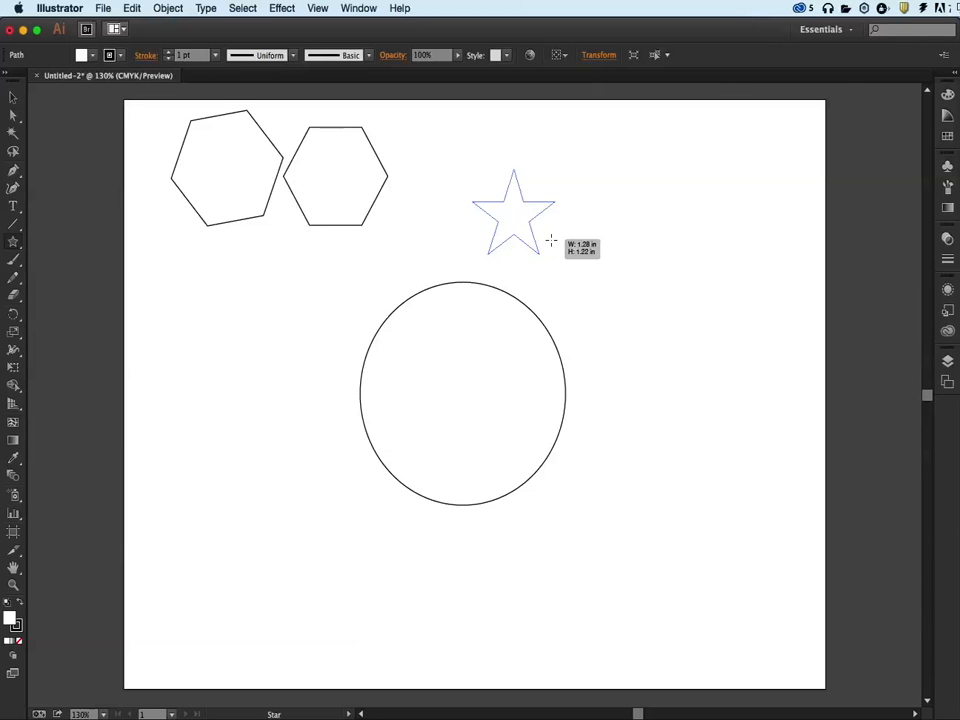
mouse_move(551, 240)
left_mouse_down()
mouse_move(536, 172)
mouse_move(557, 186)
mouse_move(566, 253)
mouse_move(557, 243)
left_mouse_up()
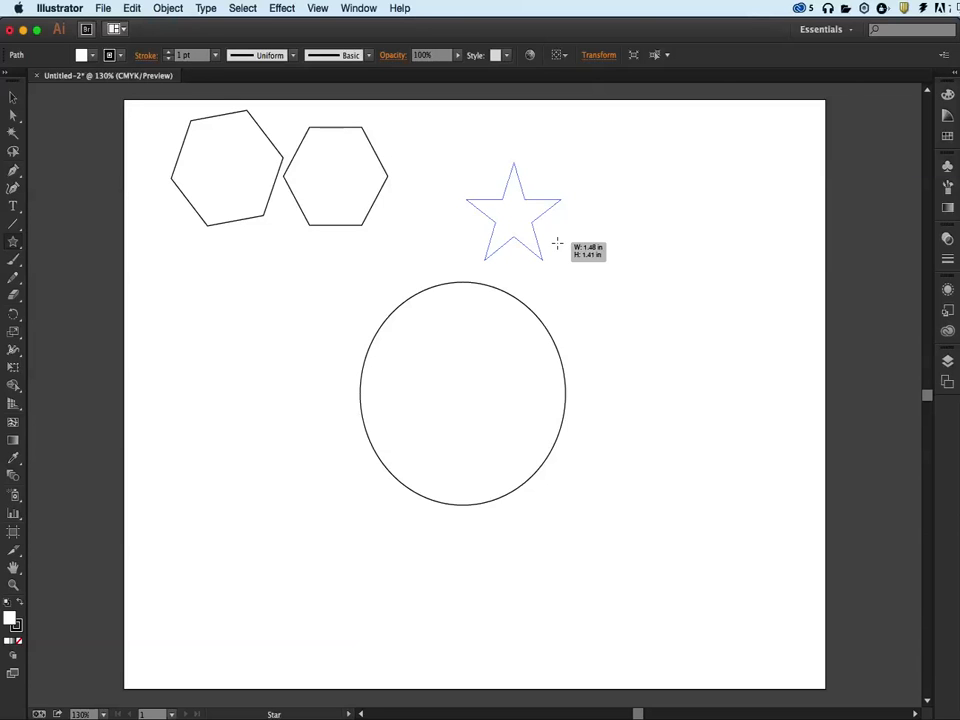
mouse_move(557, 243)
left_mouse_down()
mouse_move(585, 272)
mouse_move(585, 262)
mouse_move(574, 285)
mouse_move(546, 259)
mouse_move(580, 305)
mouse_move(542, 253)
mouse_move(551, 258)
left_mouse_up()
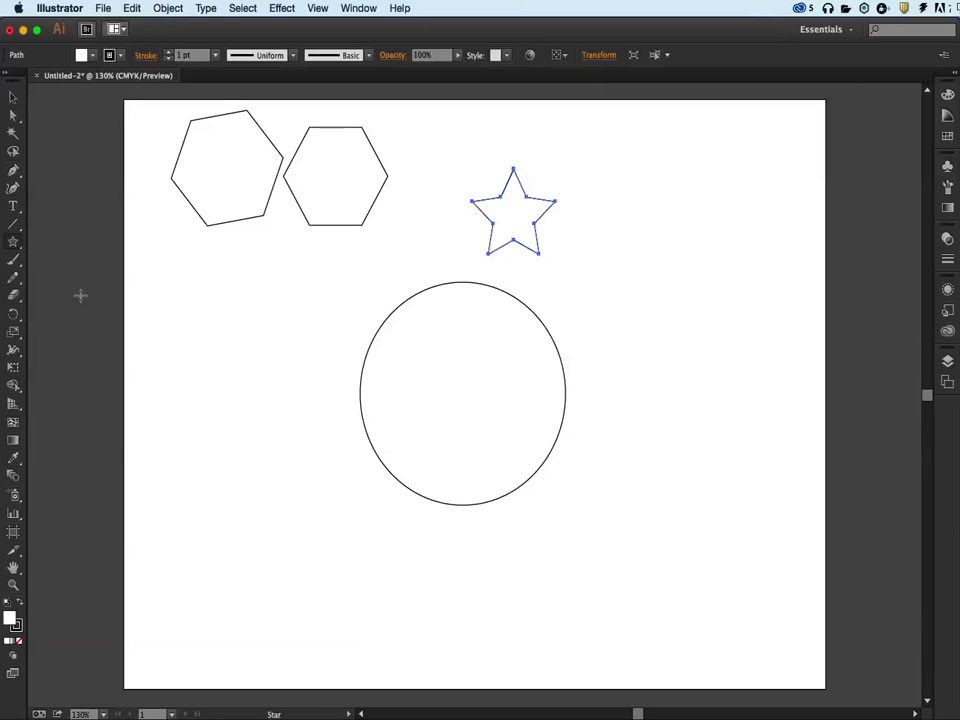
Draw two rounded rectangles, one left of the ellipse and one about 1.55 by 0.85 in to its upper right
left_click(13, 242)
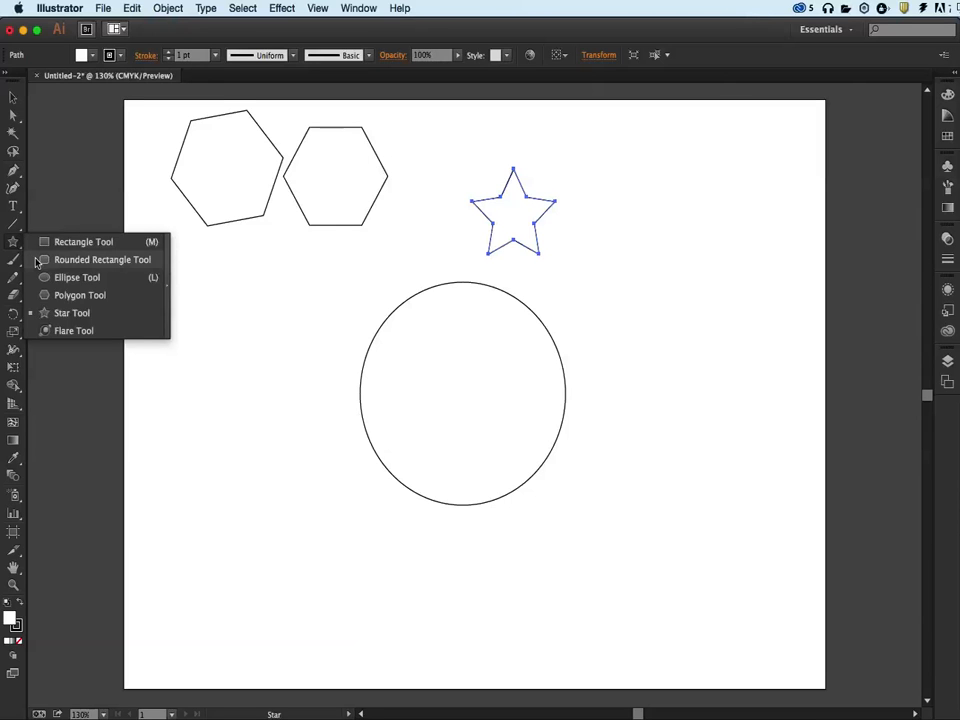
left_click(100, 259)
left_click_drag(250, 284, 355, 336)
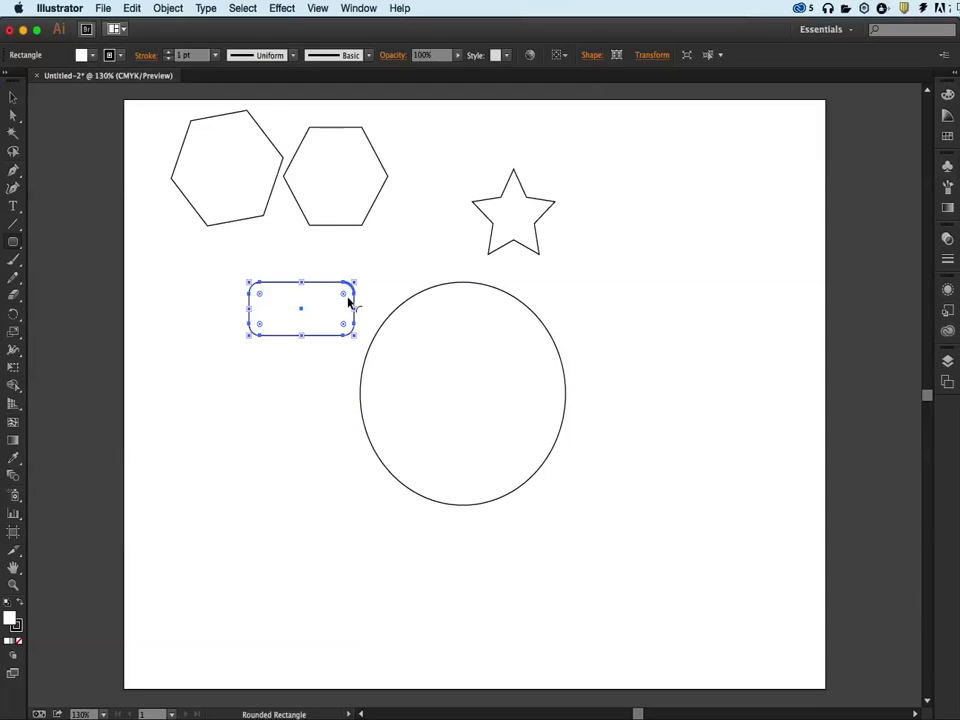
left_click_drag(614, 256, 713, 313)
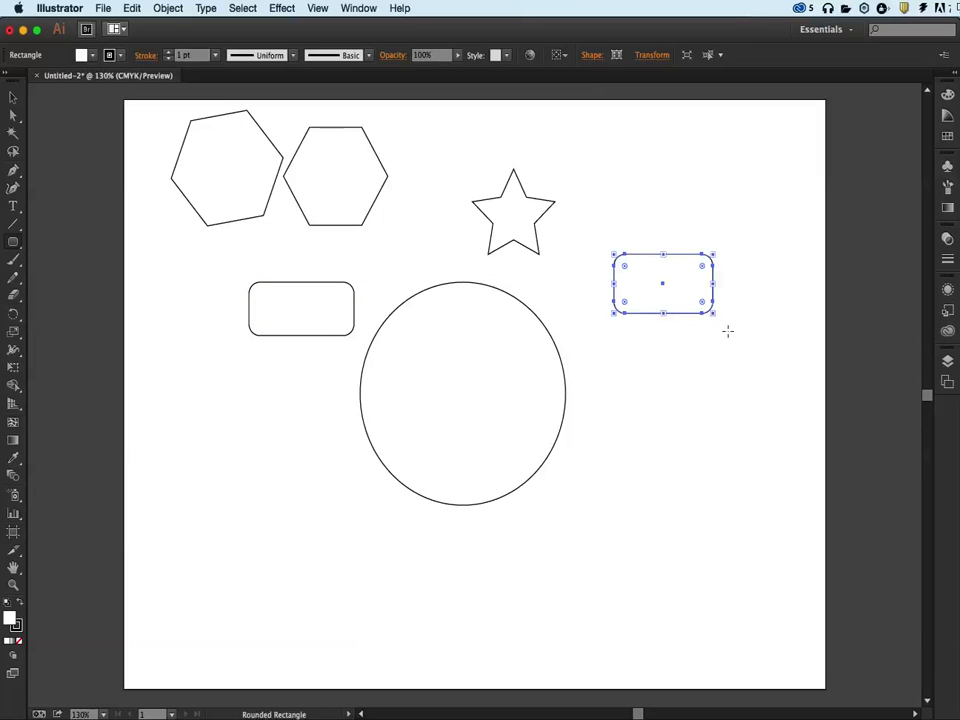
Create a 1.5491 by 0.8494 in rounded rectangle below the tilted hexagon by exact dimensions, raising the corner radius for almost semicircular ends
left_click(171, 251)
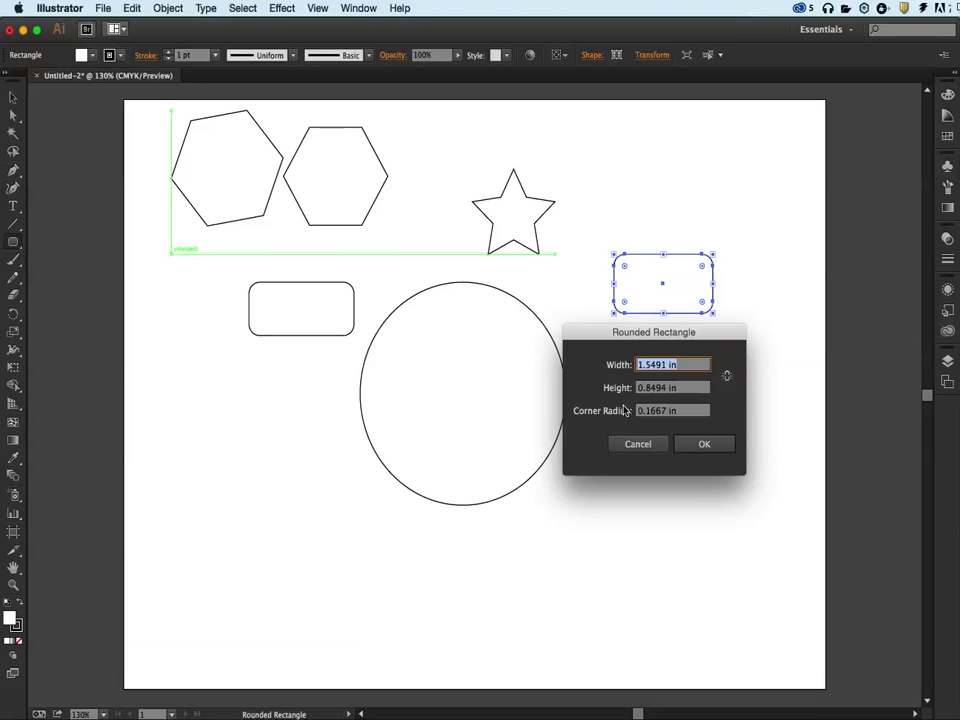
left_click(688, 413)
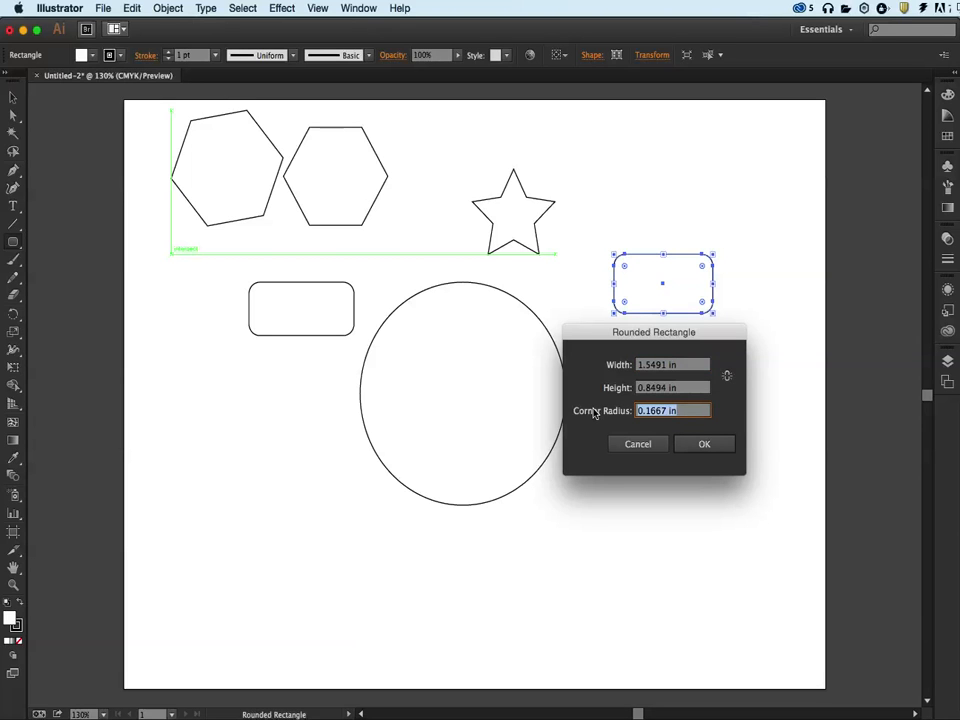
key("Down")
key("Down")
key("Up")
key("shift+Up")
key("Up")
key("Up")
key("Down")
key("Down")
left_click(690, 446)
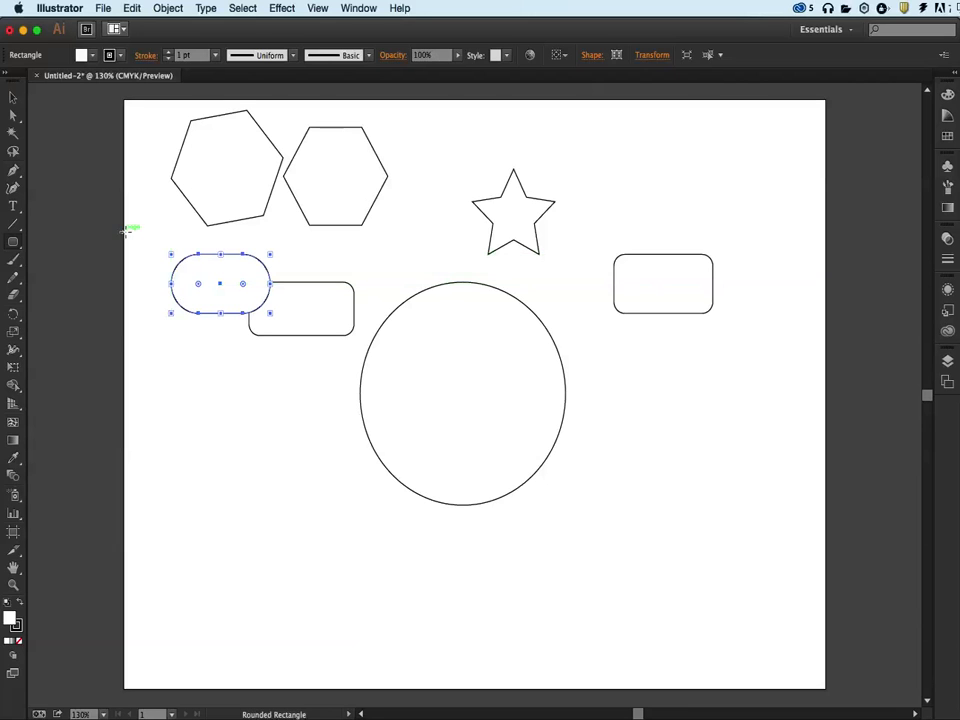
Create a rectangle 5.25 in wide and 3.125 in high by exact dimensions, starting right of the ellipse
left_click_drag(13, 242, 41, 243)
left_click(600, 379)
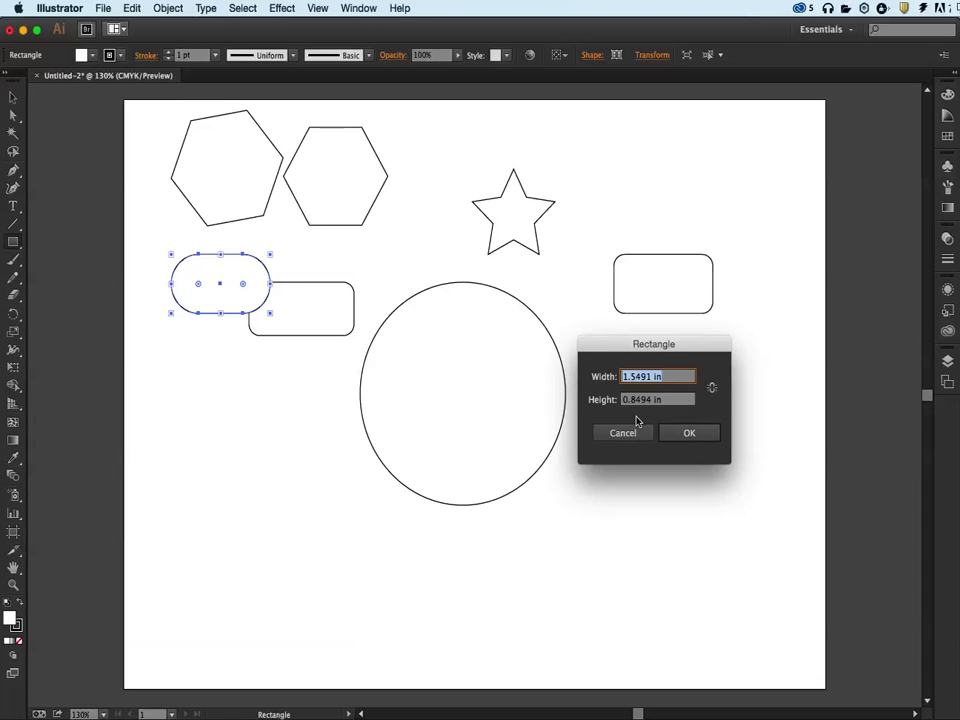
type("5.25")
key("Tab")
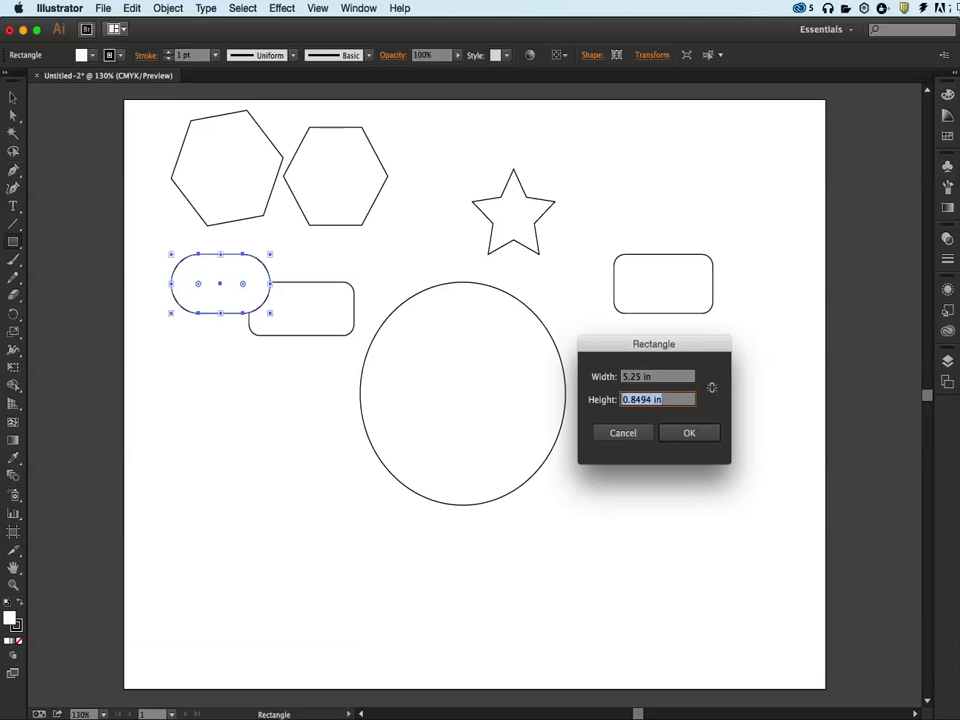
type("3.125")
left_click(664, 437)
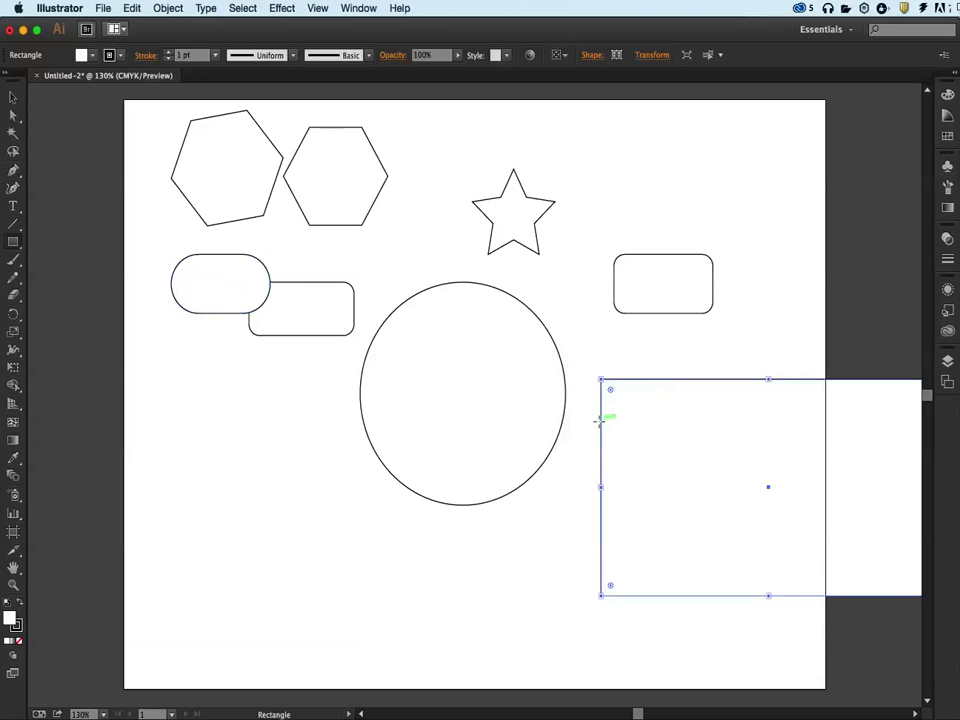
Move the large rectangle over the lower part of the ellipse and scale it down slightly from its right-hand corners
key("v")
left_click_drag(658, 446, 354, 426)
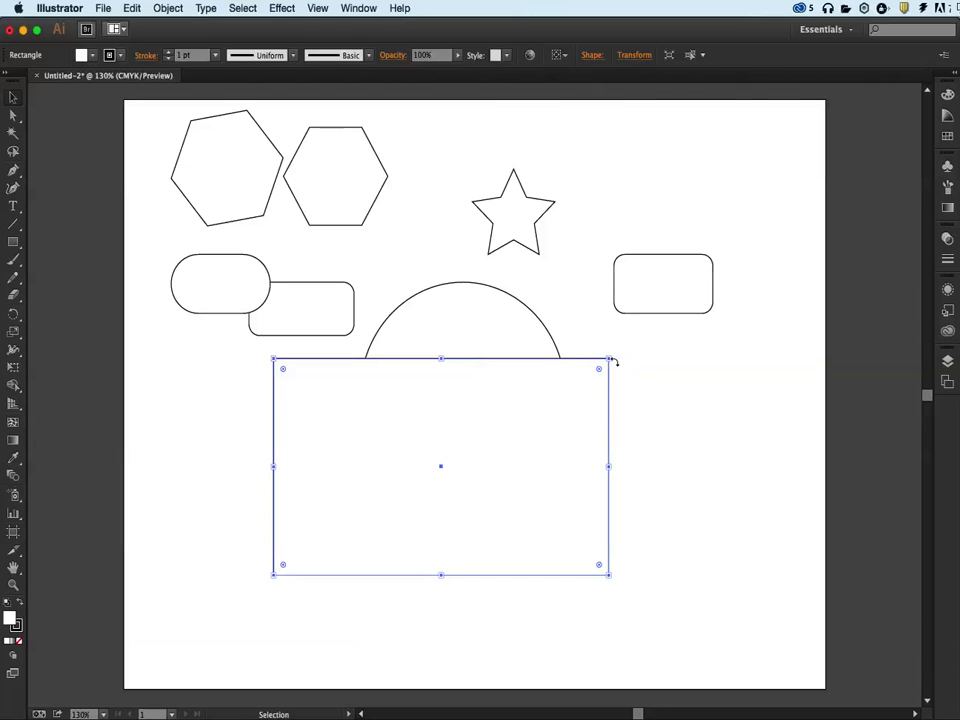
mouse_move(609, 467)
left_mouse_down()
mouse_move(656, 467)
mouse_move(608, 467)
left_mouse_up()
left_click_drag(612, 358, 597, 370)
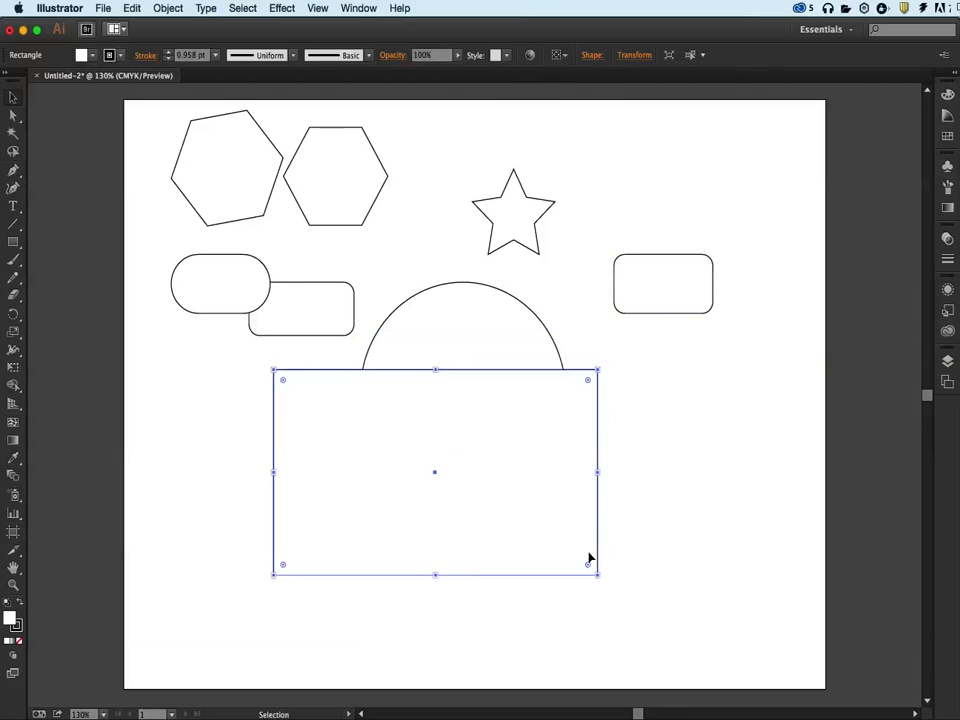
mouse_move(596, 574)
left_mouse_down()
mouse_move(604, 580)
mouse_move(593, 571)
left_mouse_up()
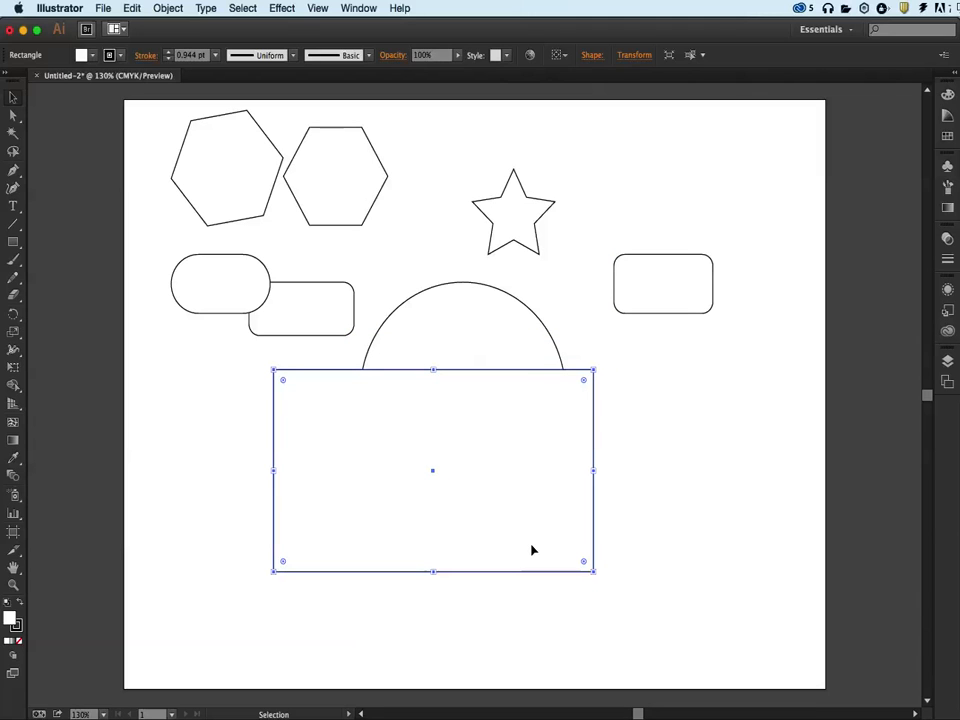
Rotate the large rectangle counterclockwise, undo the rotation, and return to the Selection tool
left_click_drag(598, 577, 632, 506)
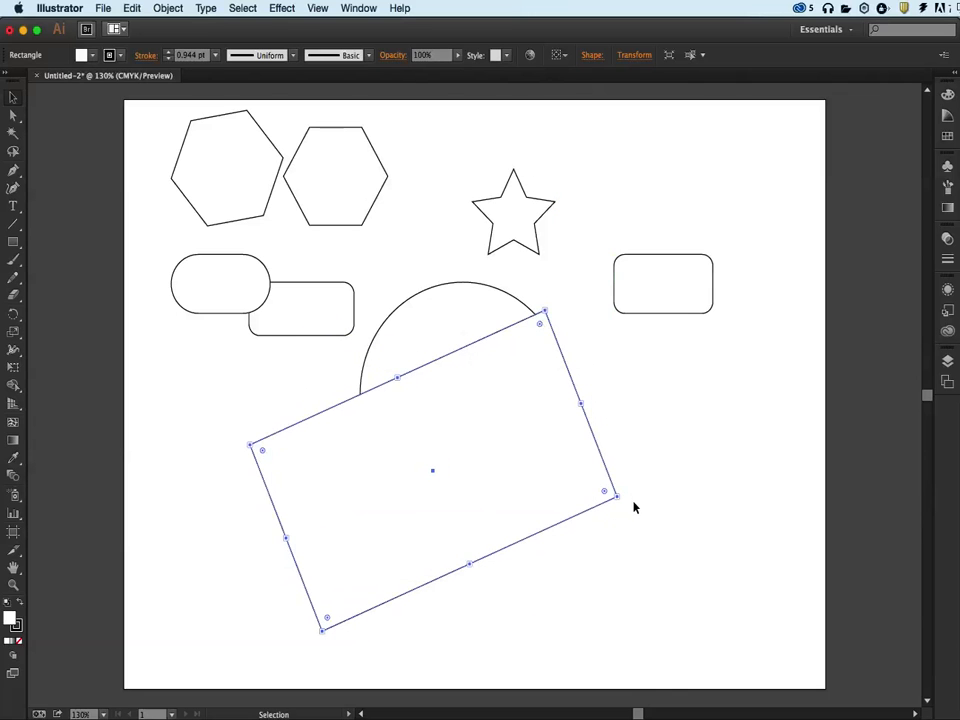
key("a")
key("super+z")
key("v")
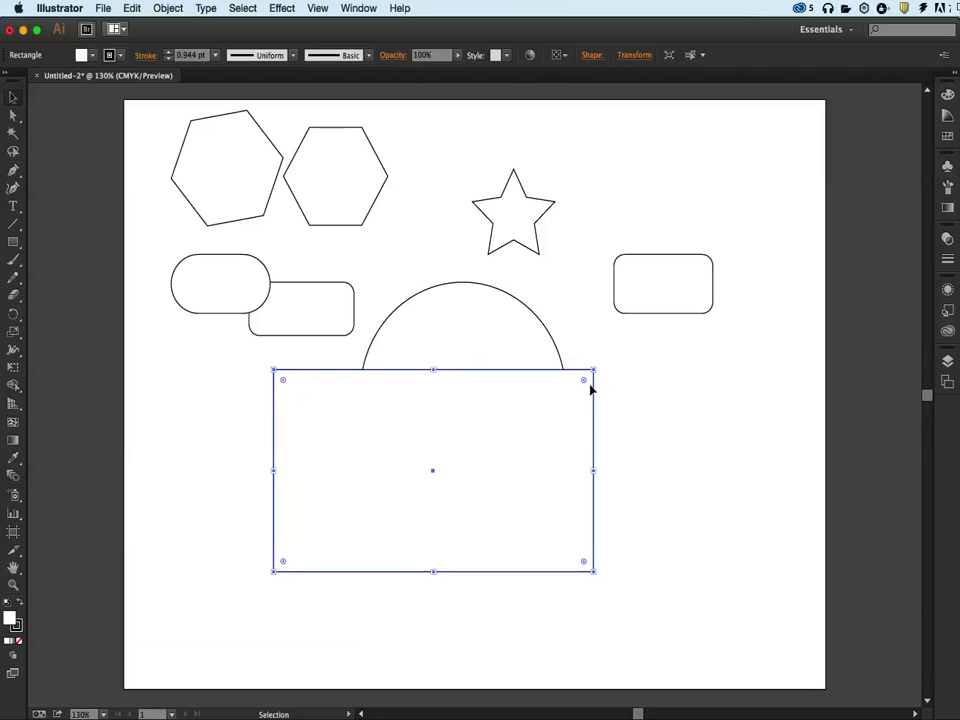
Move the large rectangle right and slightly down, enlarge it slightly, and round all four live corners until only short vertical sides remain
left_click_drag(545, 450, 650, 480)
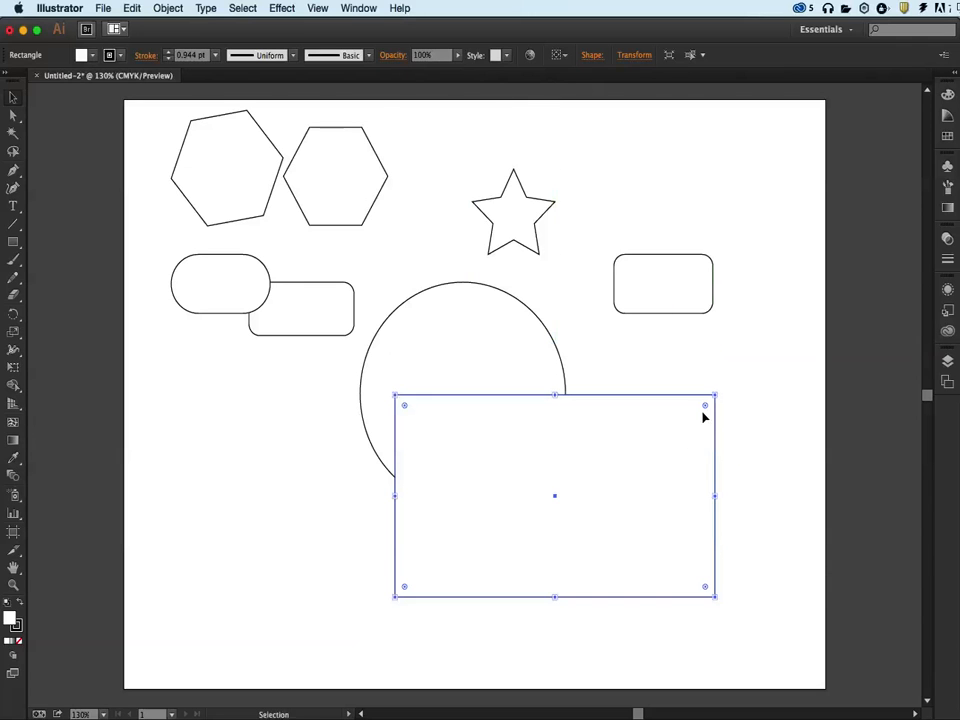
left_click_drag(705, 408, 674, 428)
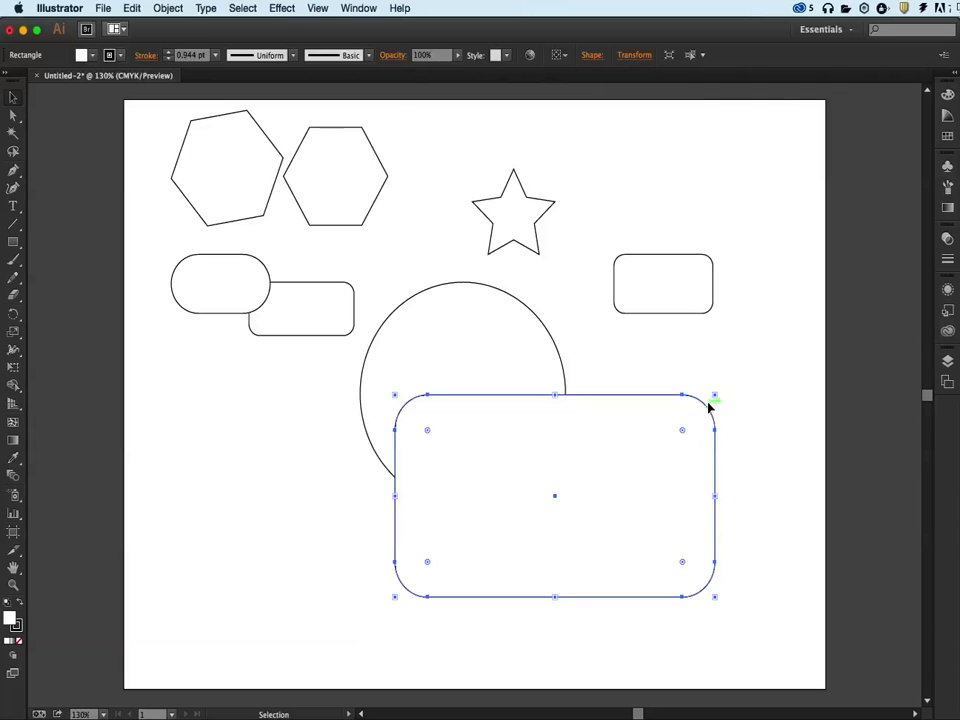
mouse_move(715, 395)
left_mouse_down()
mouse_move(733, 383)
mouse_move(721, 390)
left_mouse_up()
mouse_move(688, 431)
left_mouse_down()
mouse_move(634, 473)
mouse_move(683, 431)
left_mouse_up()
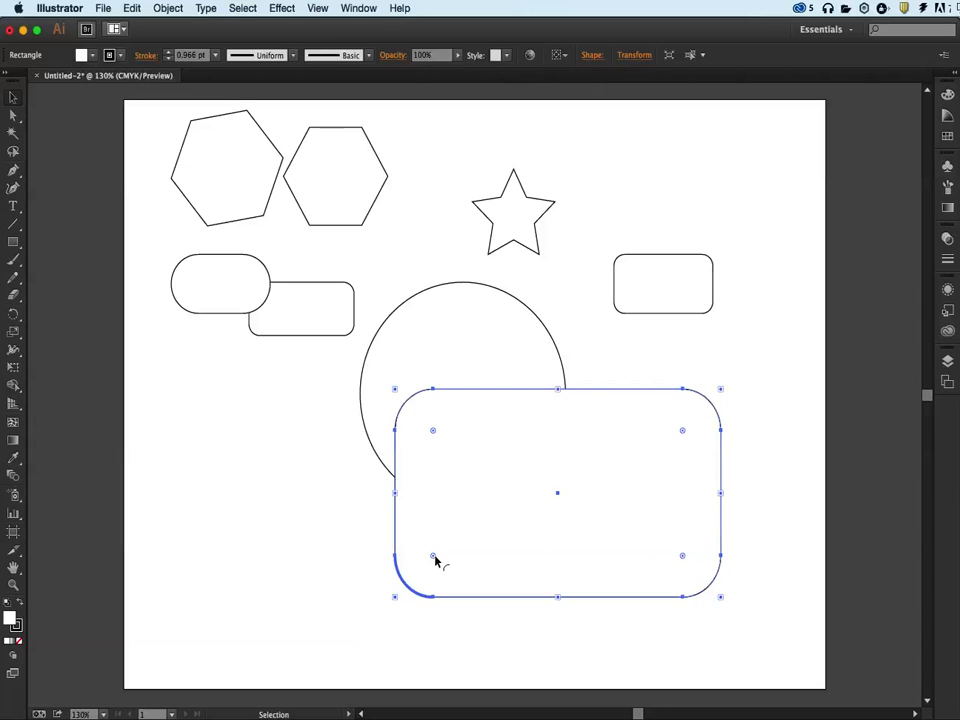
mouse_move(436, 561)
left_mouse_down()
mouse_move(480, 527)
mouse_move(440, 562)
left_mouse_up()
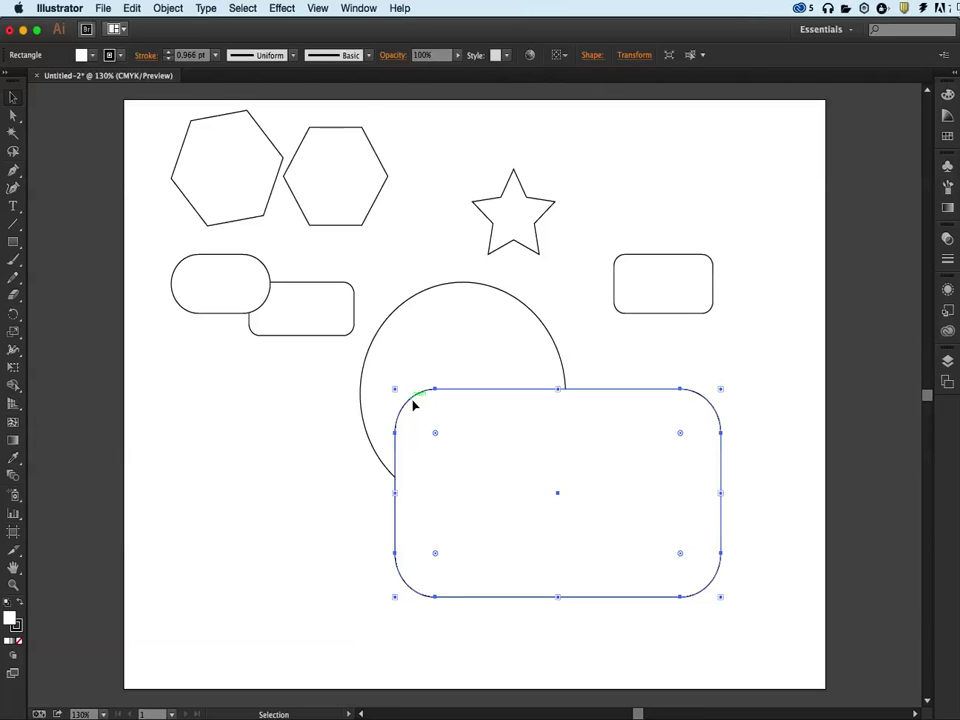
left_click_drag(436, 433, 482, 471)
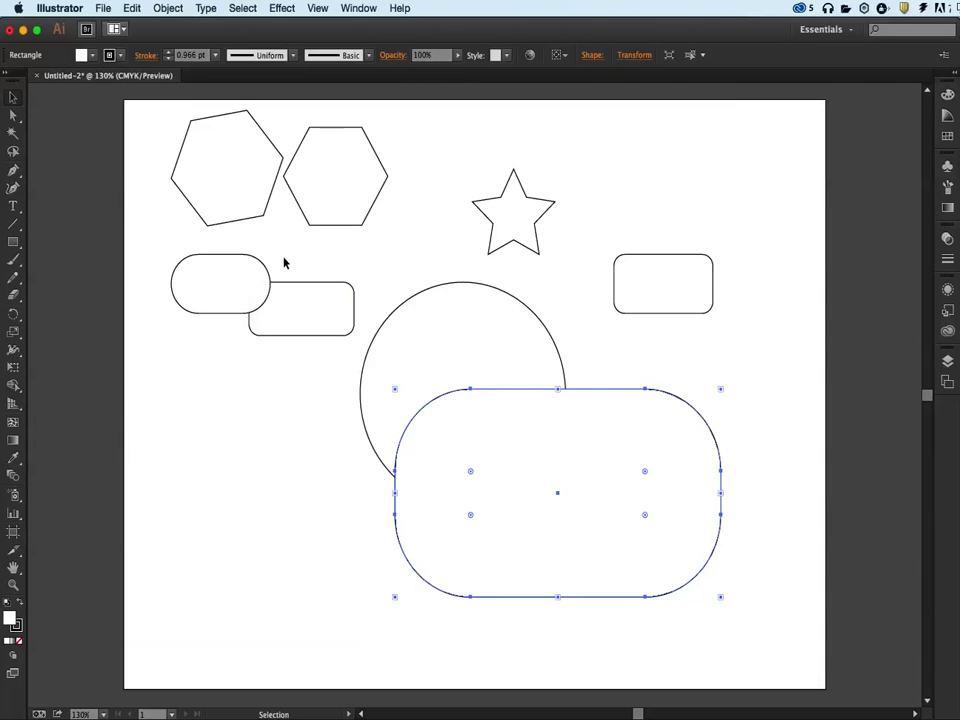
Move the upright hexagon from beside the tilted one to the empty area below the small rounded rectangles, and select it
left_click_drag(349, 230, 284, 504)
left_click(338, 446)
left_click(261, 431)
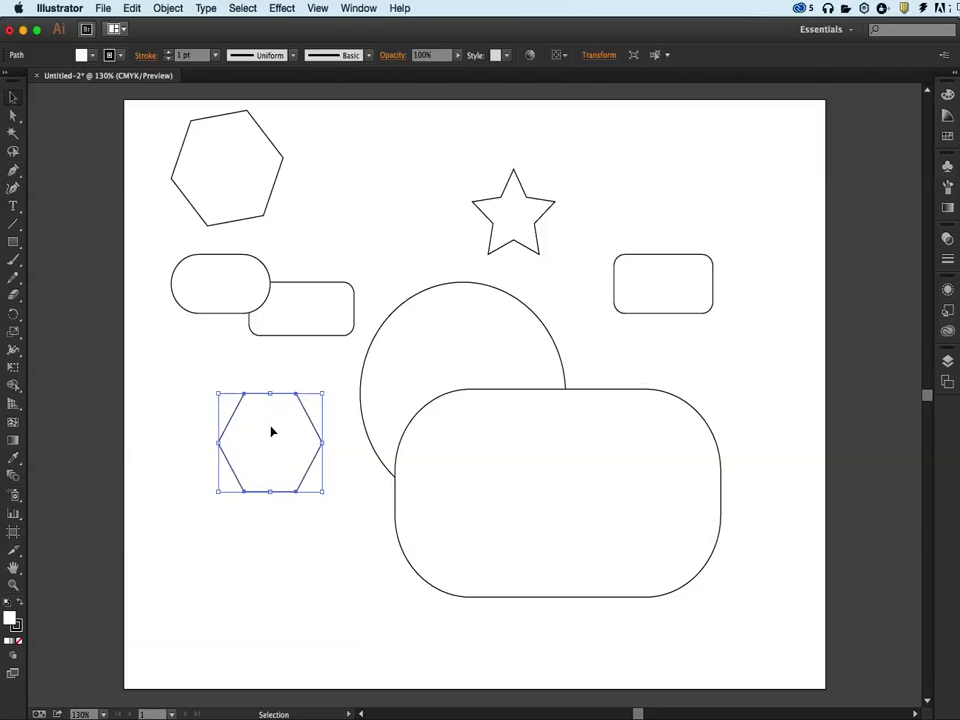
Round the live corners of the small rectangle overlapping the pill shape until its ends are almost semicircular
left_click(369, 323)
left_click(285, 313)
left_click_drag(345, 328, 326, 312)
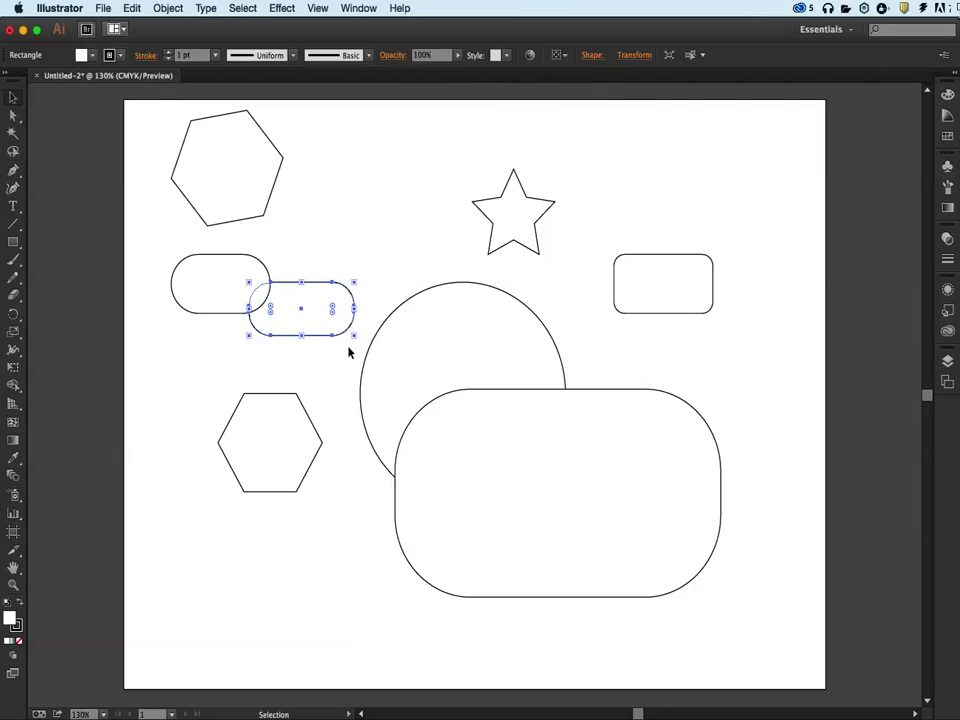